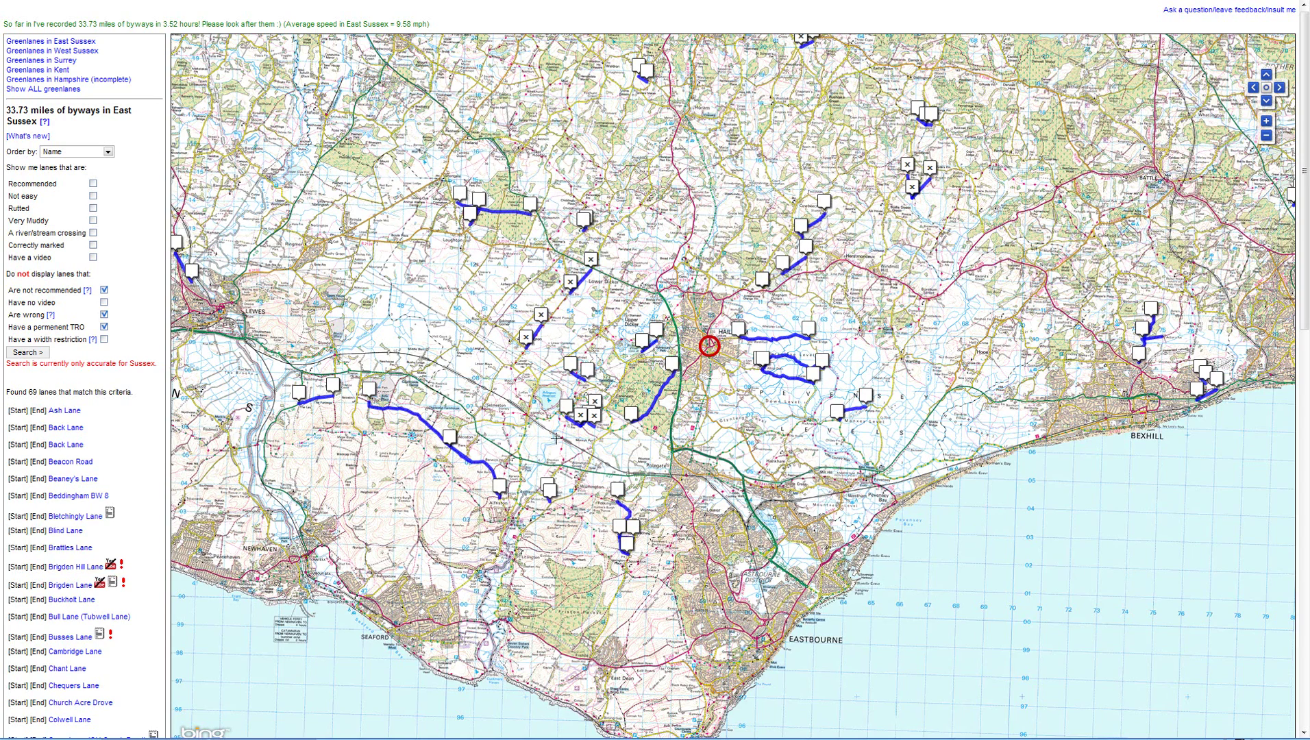
Step: Survey the marked byways on the East Sussex map, from the Hastings coast back to the area around Lewes and Hailsham
{"action": "left_click_drag", "start_coordinate": [363, 221], "coordinate": [176, 170]}
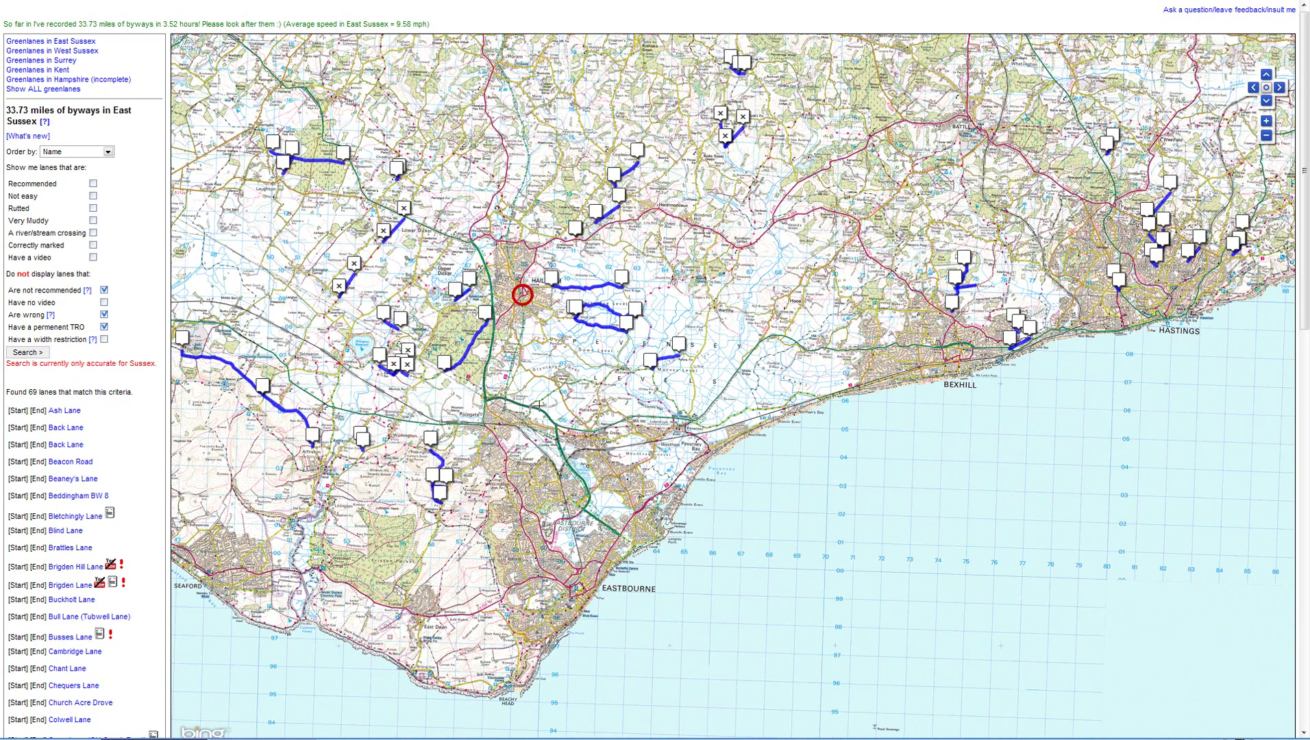
{"action": "left_click_drag", "start_coordinate": [533, 430], "coordinate": [817, 736]}
{"action": "left_click_drag", "start_coordinate": [582, 291], "coordinate": [557, 162]}
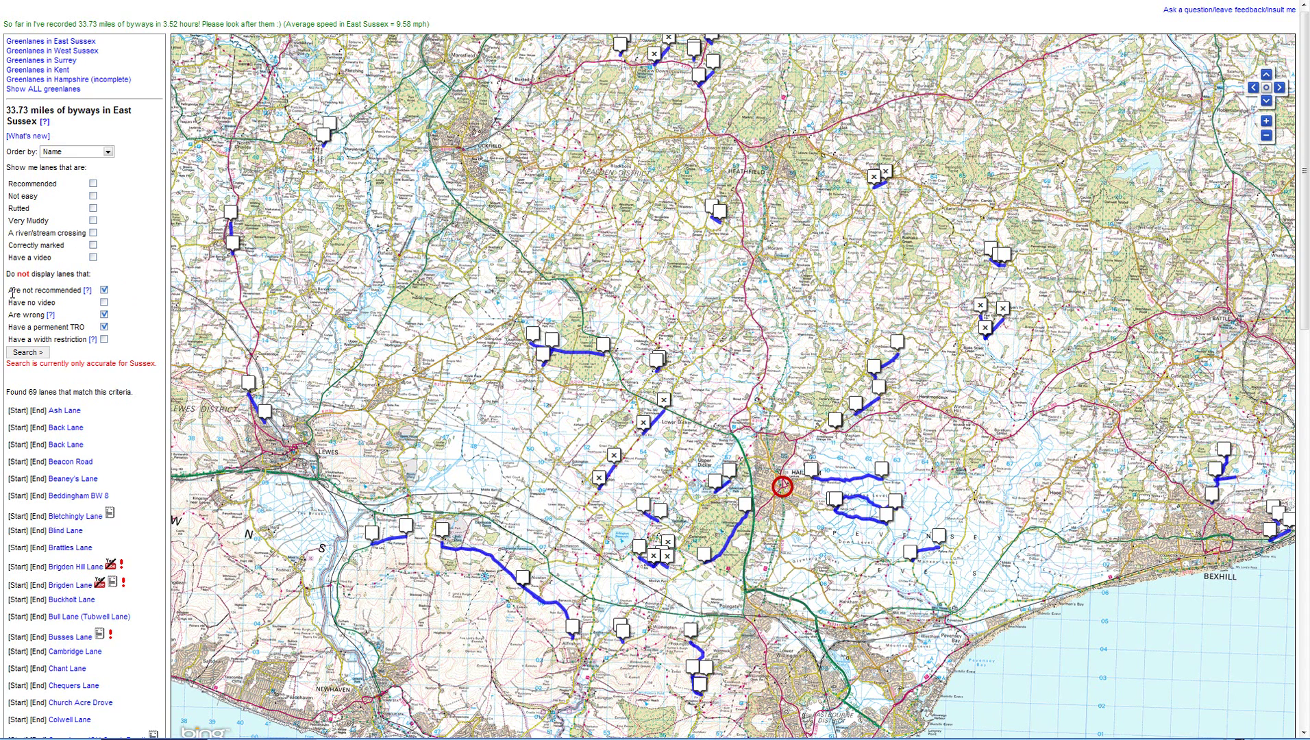
Step: Examine the lane exclusion filters and the notes behind the warning icons in the East Sussex byway list
{"action": "left_click_drag", "start_coordinate": [13, 290], "coordinate": [73, 289]}
{"action": "mouse_move", "coordinate": [88, 291]}
{"action": "left_click", "coordinate": [153, 484]}
{"action": "scroll", "coordinate": [84, 392], "scroll_direction": "down", "scroll_amount": 15}
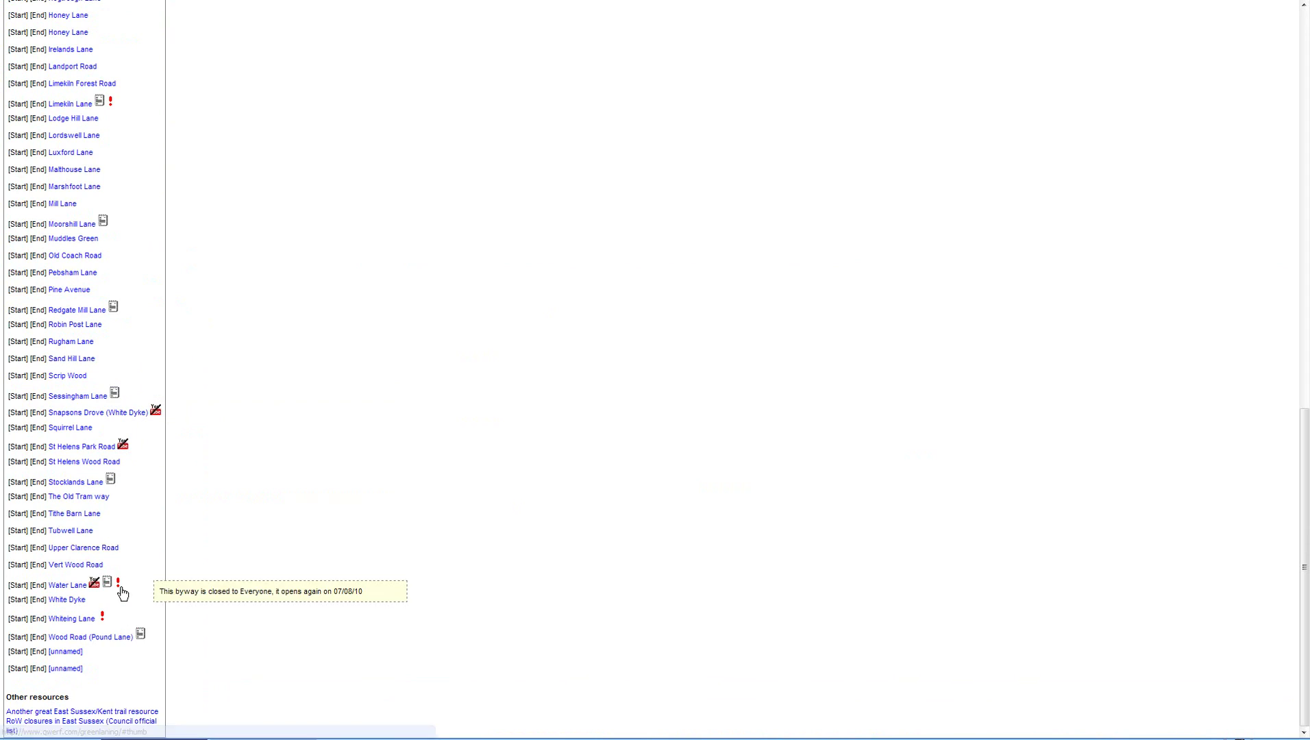
{"action": "scroll", "coordinate": [246, 622], "scroll_direction": "up", "scroll_amount": 15}
{"action": "scroll", "coordinate": [250, 622], "scroll_direction": "up", "scroll_amount": 4}
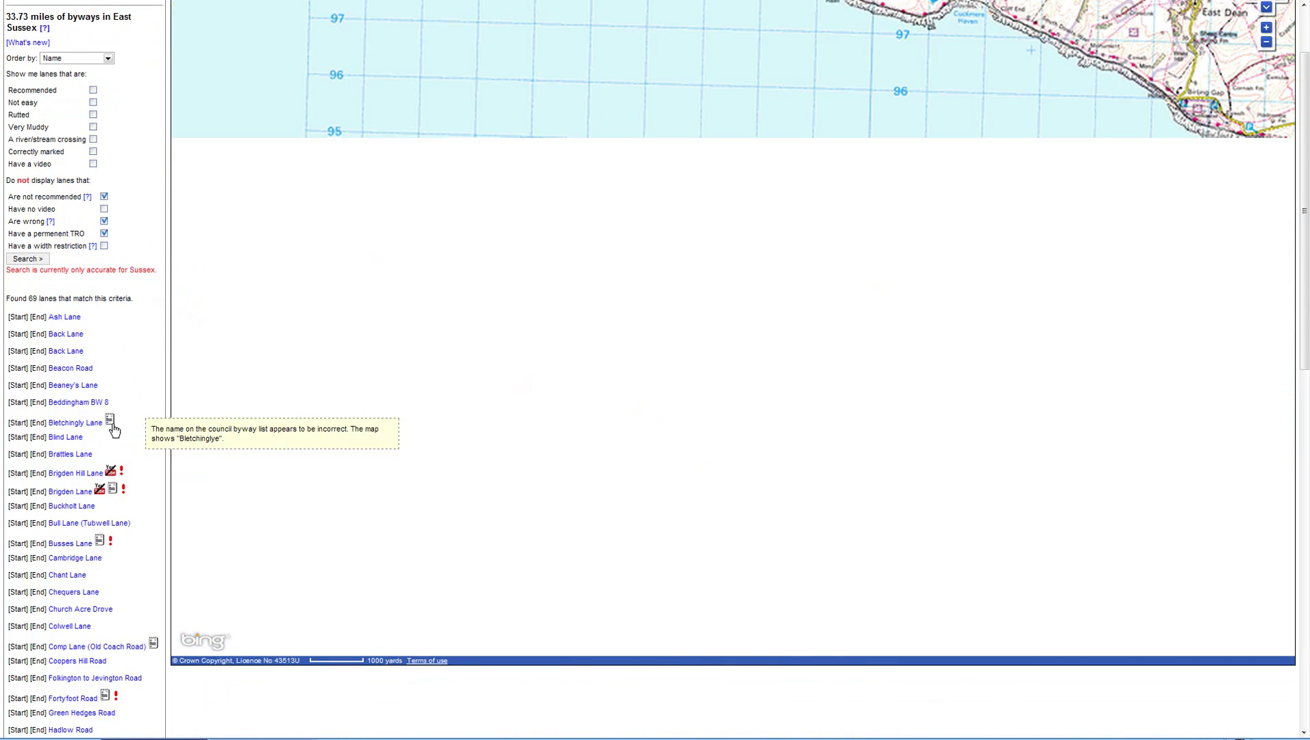
{"action": "scroll", "coordinate": [418, 379], "scroll_direction": "down", "scroll_amount": 4}
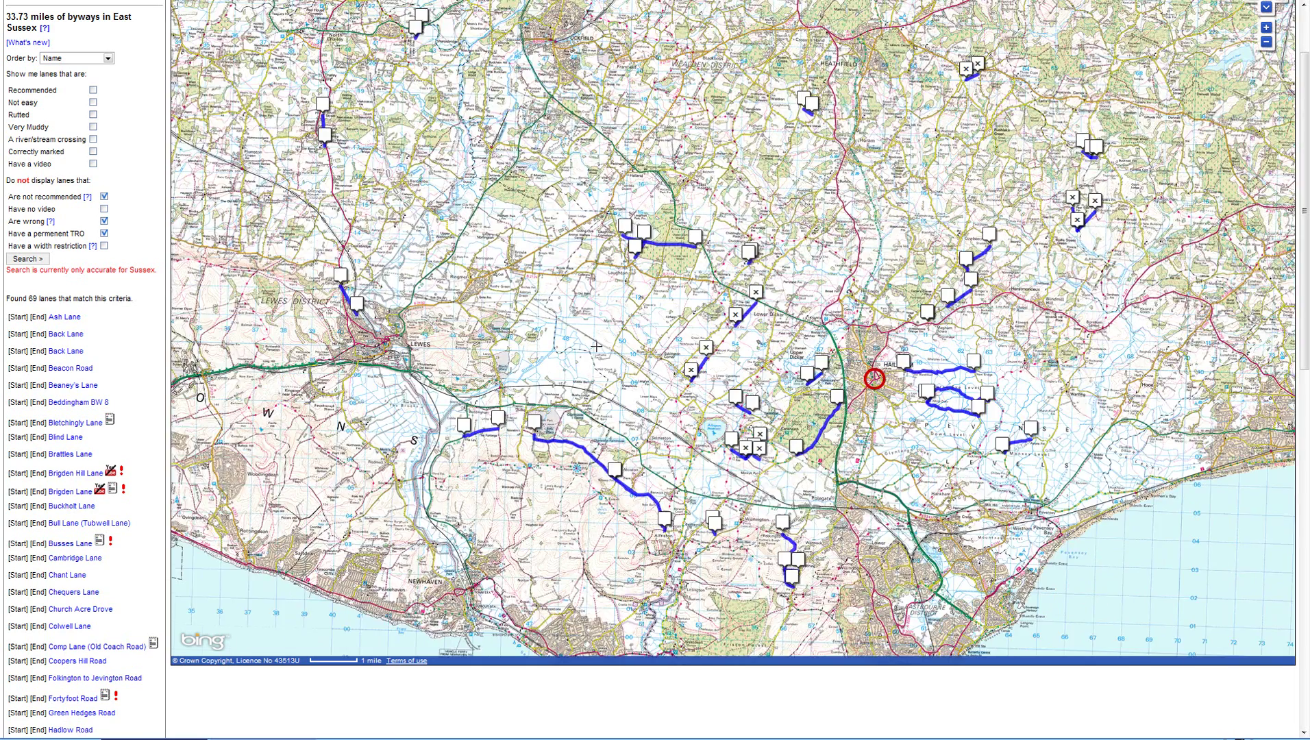
Step: Zoom the map in around Hailsham and show the name label of the byway starting just east of the town
{"action": "left_click_drag", "start_coordinate": [630, 589], "coordinate": [544, 318]}
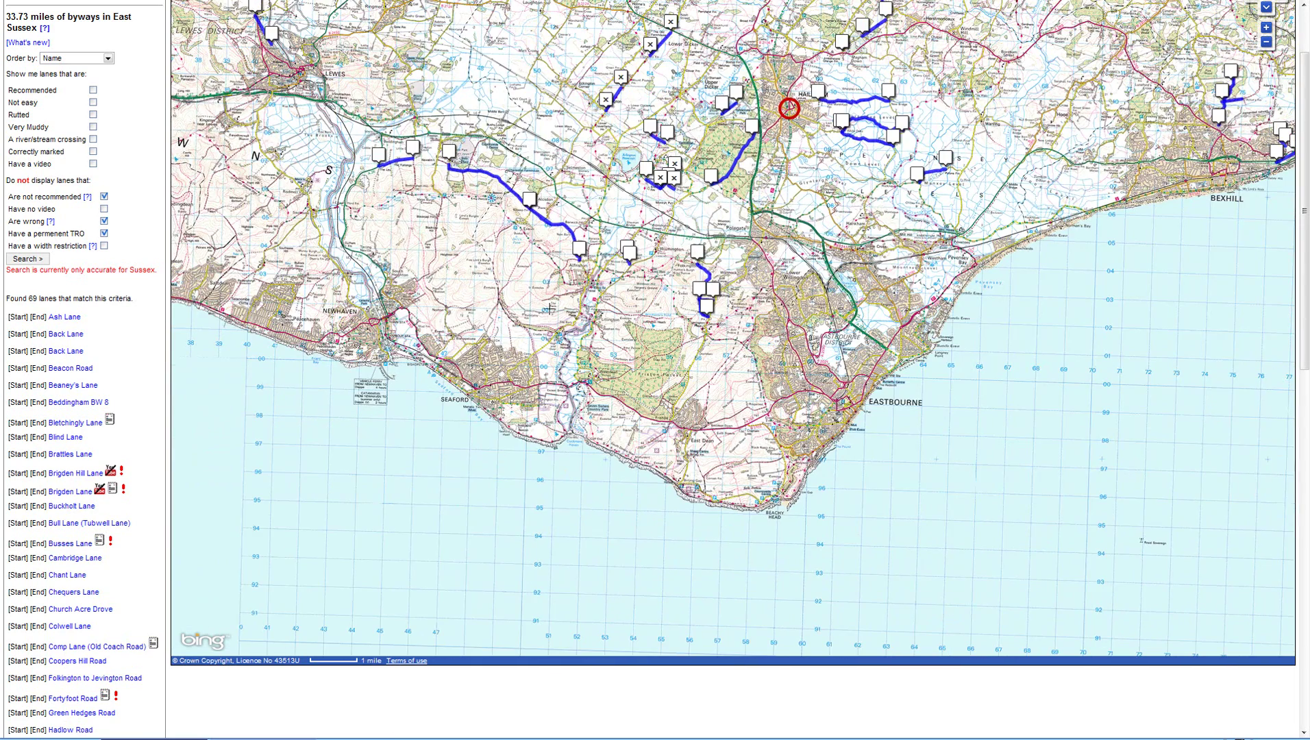
{"action": "left_click_drag", "start_coordinate": [496, 43], "coordinate": [541, 425]}
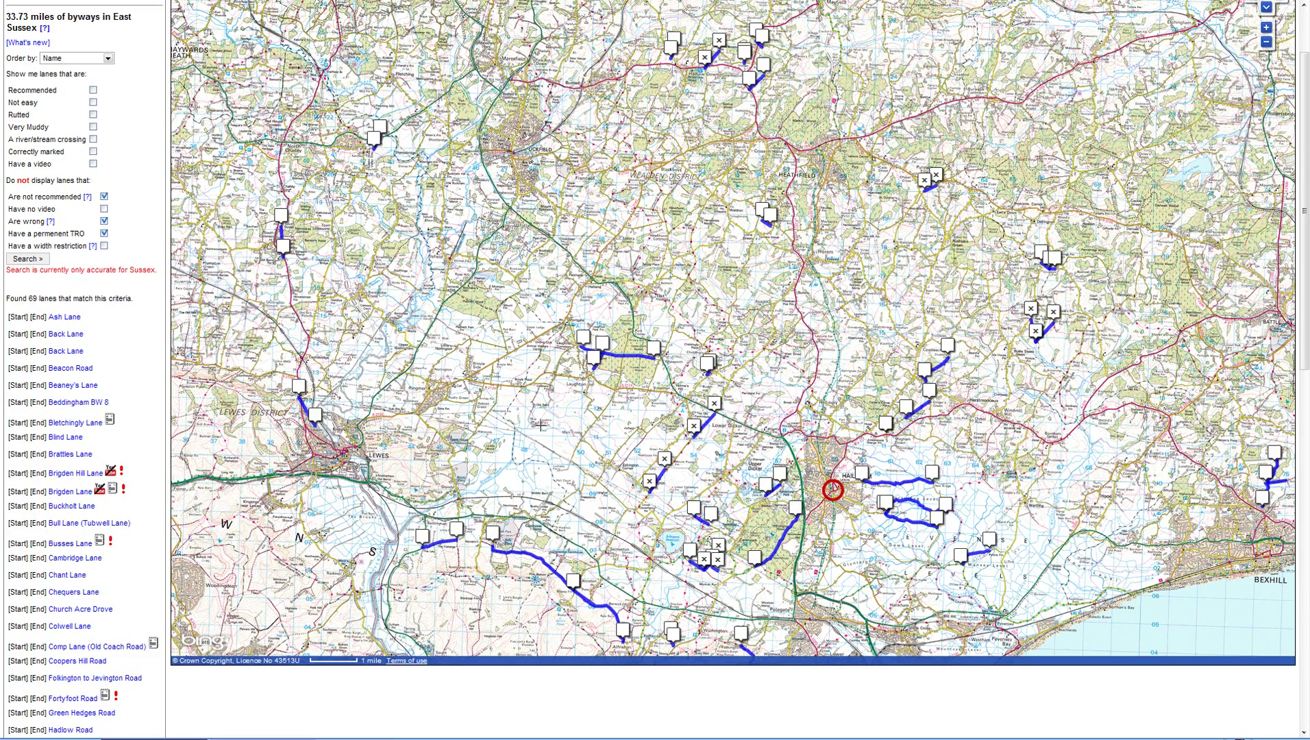
{"action": "mouse_move", "coordinate": [871, 291]}
{"action": "left_mouse_down"}
{"action": "mouse_move", "coordinate": [673, 126]}
{"action": "mouse_move", "coordinate": [925, 106]}
{"action": "mouse_move", "coordinate": [931, 233]}
{"action": "left_mouse_up"}
{"action": "scroll", "coordinate": [931, 234], "scroll_direction": "up", "scroll_amount": 1}
{"action": "left_click_drag", "start_coordinate": [1305, 123], "coordinate": [1304, 83]}
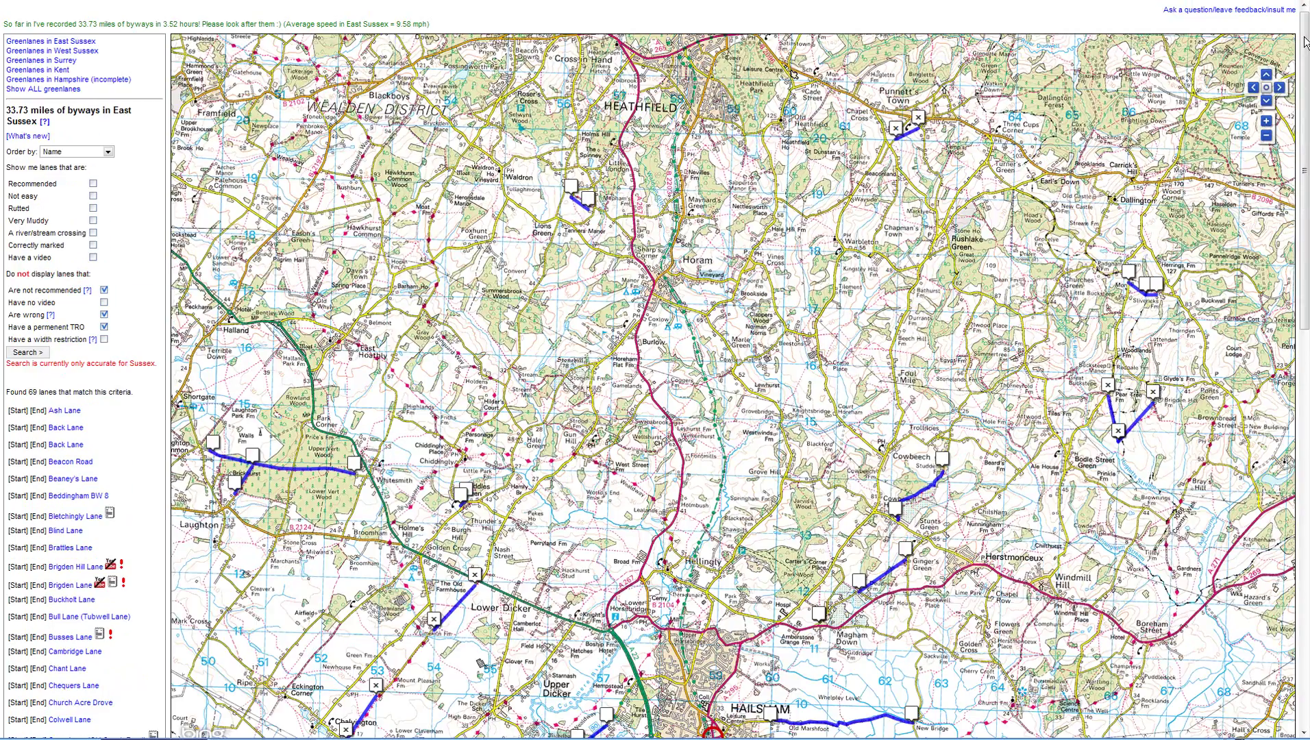
{"action": "left_click", "coordinate": [1253, 86]}
{"action": "left_click", "coordinate": [1278, 87]}
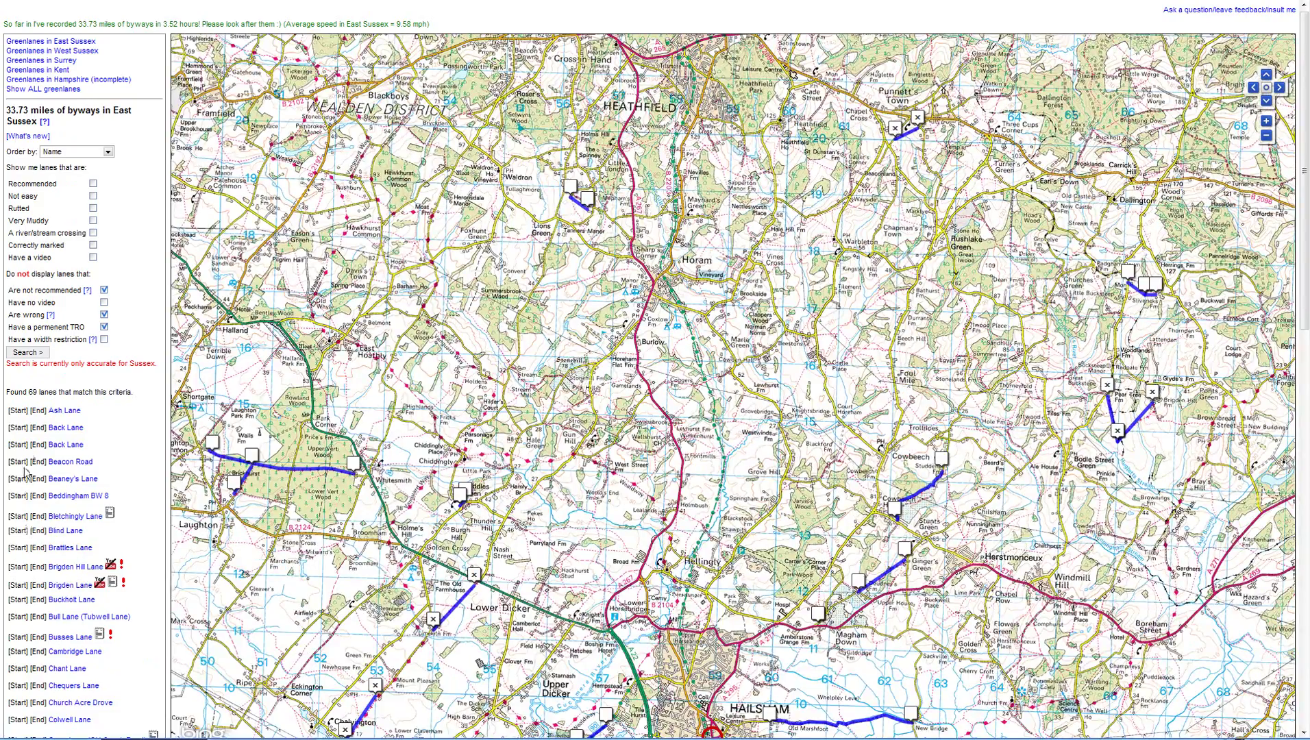
{"action": "left_click_drag", "start_coordinate": [548, 620], "coordinate": [539, 399]}
{"action": "left_click_drag", "start_coordinate": [673, 552], "coordinate": [636, 532]}
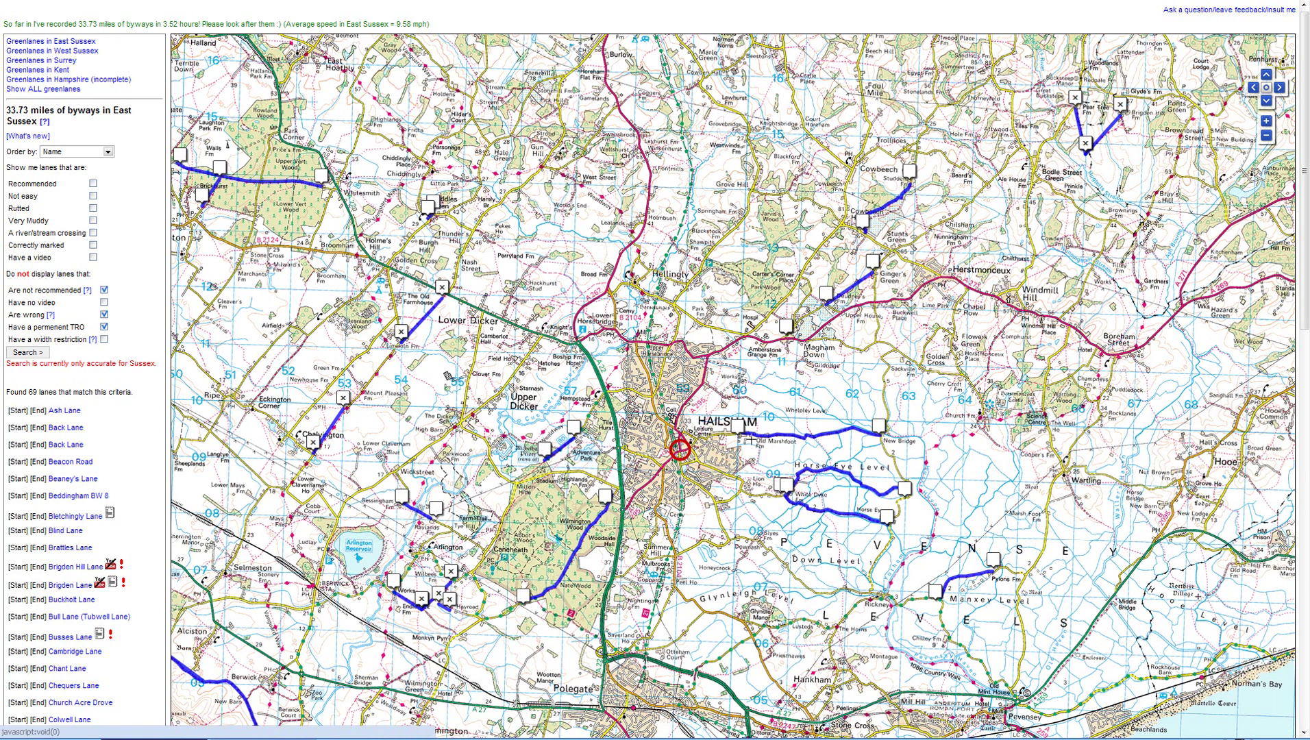
{"action": "left_click", "coordinate": [746, 438]}
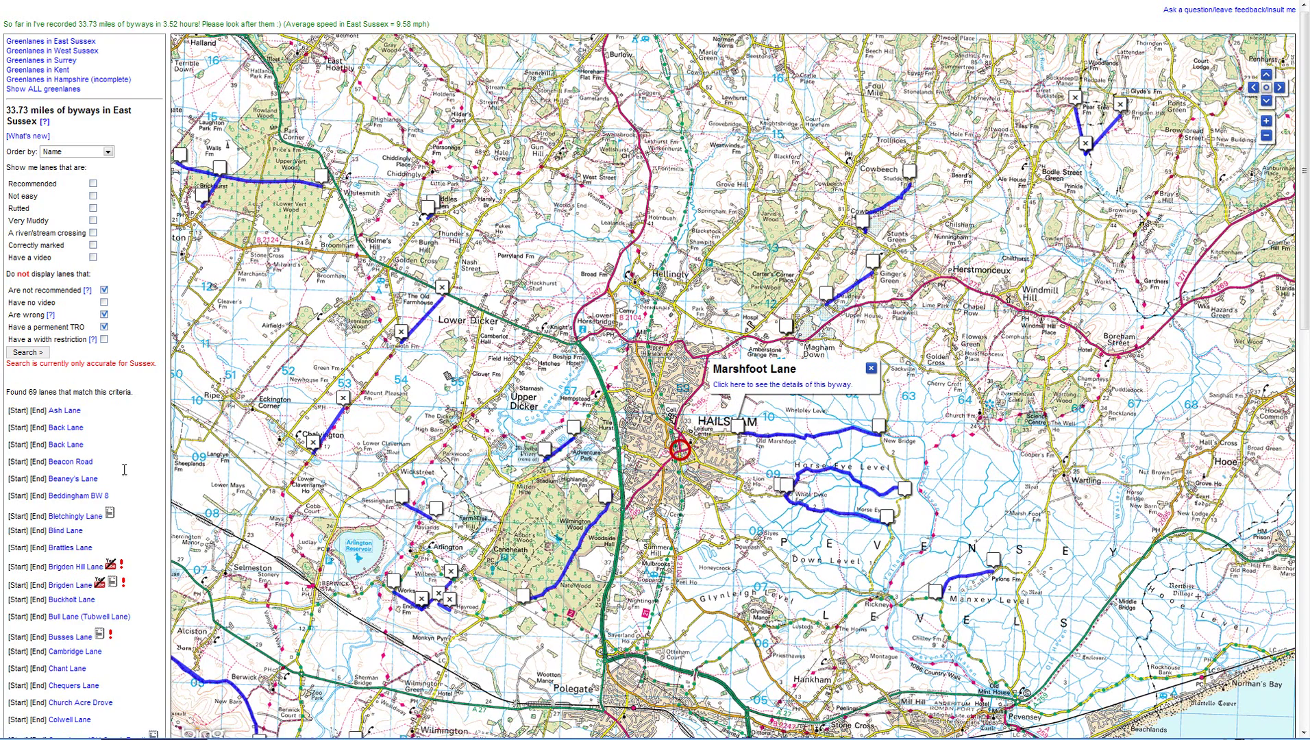
Step: Centre the map on the start of Chant Lane and on both the start and end of Busses Lane
{"action": "scroll", "coordinate": [124, 469], "scroll_direction": "down", "scroll_amount": 3}
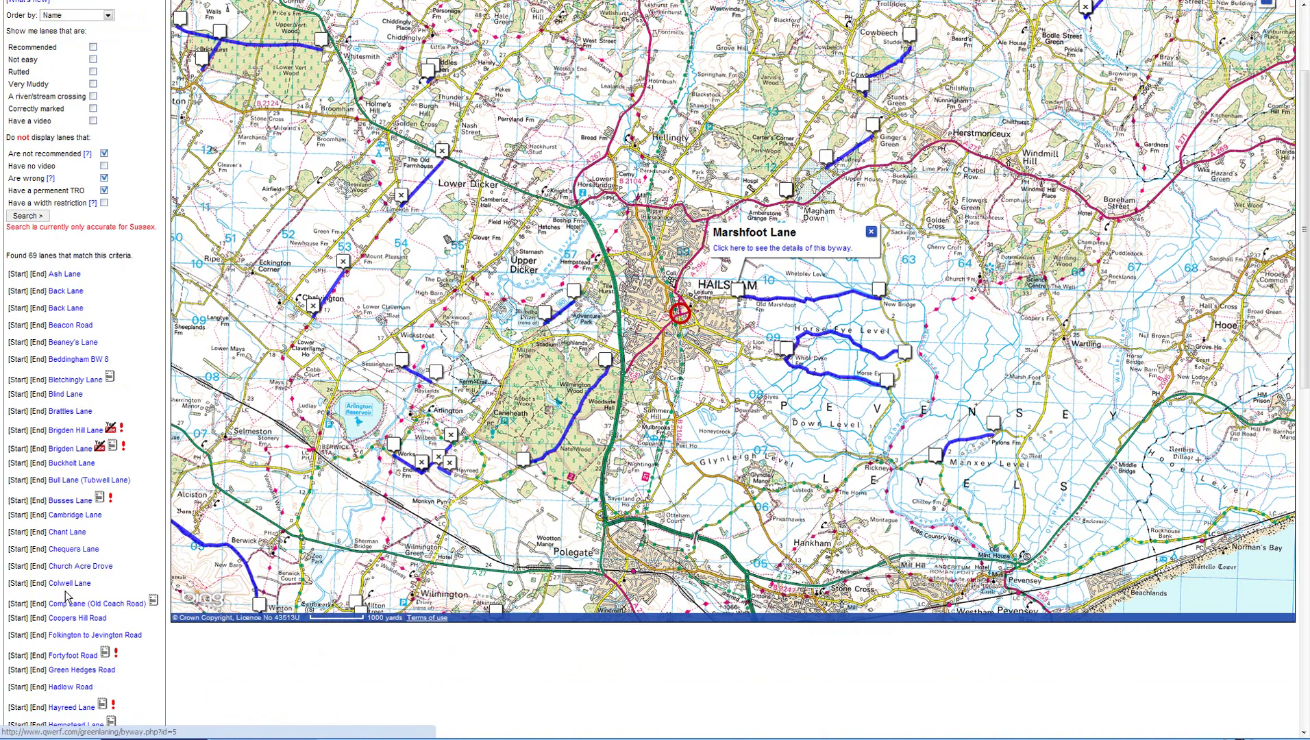
{"action": "left_click", "coordinate": [17, 532]}
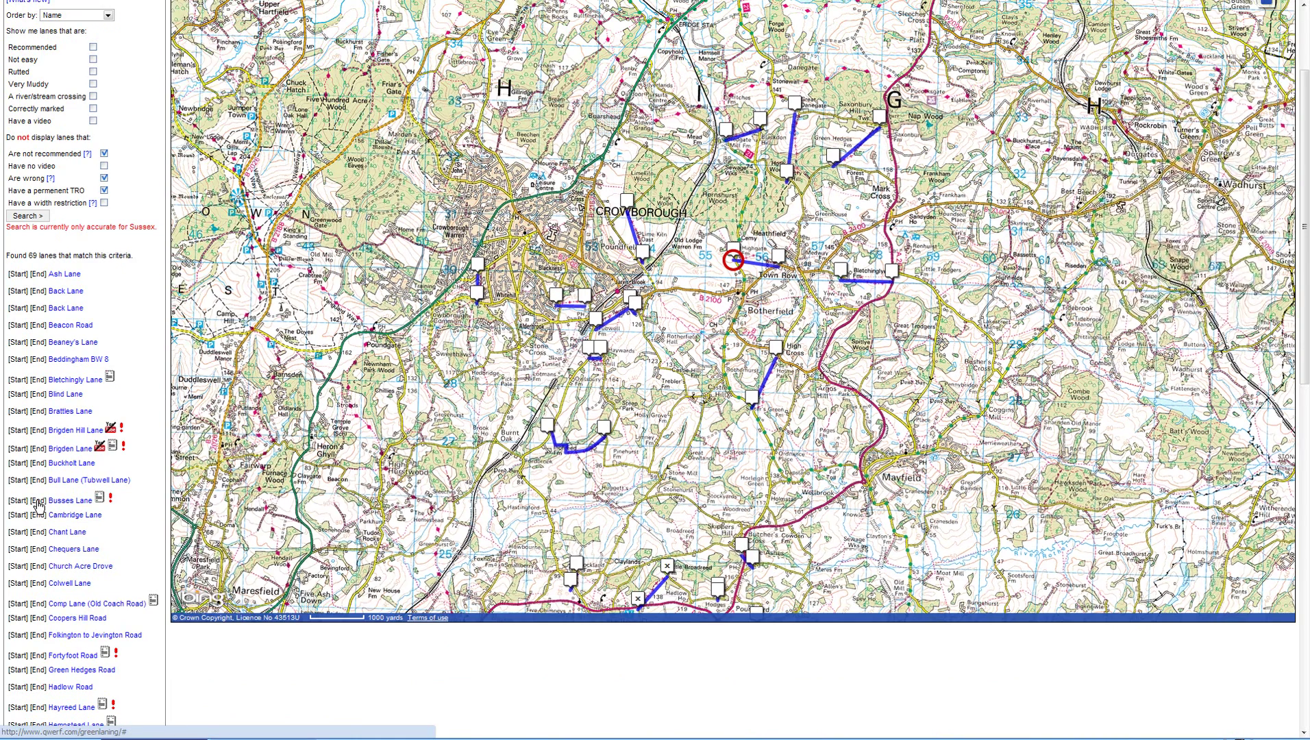
{"action": "left_click", "coordinate": [38, 502]}
{"action": "left_click", "coordinate": [21, 501]}
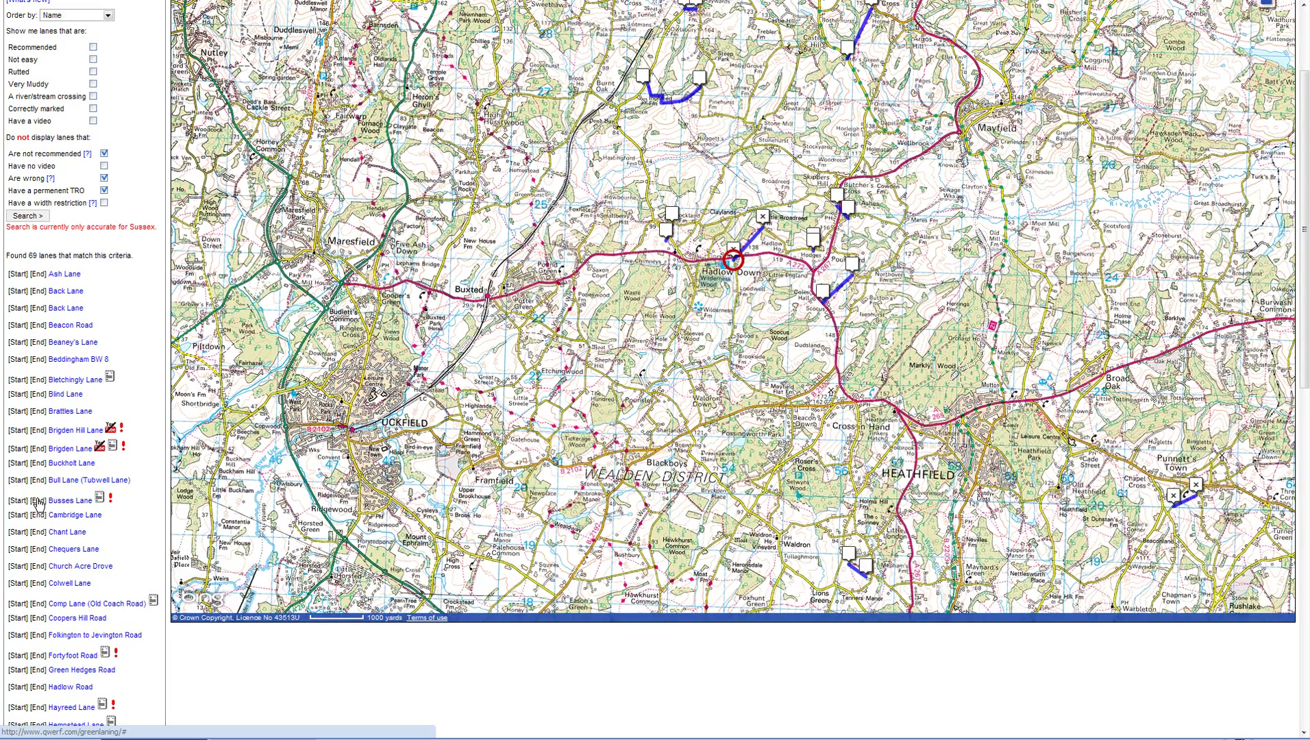
{"action": "left_click", "coordinate": [31, 500]}
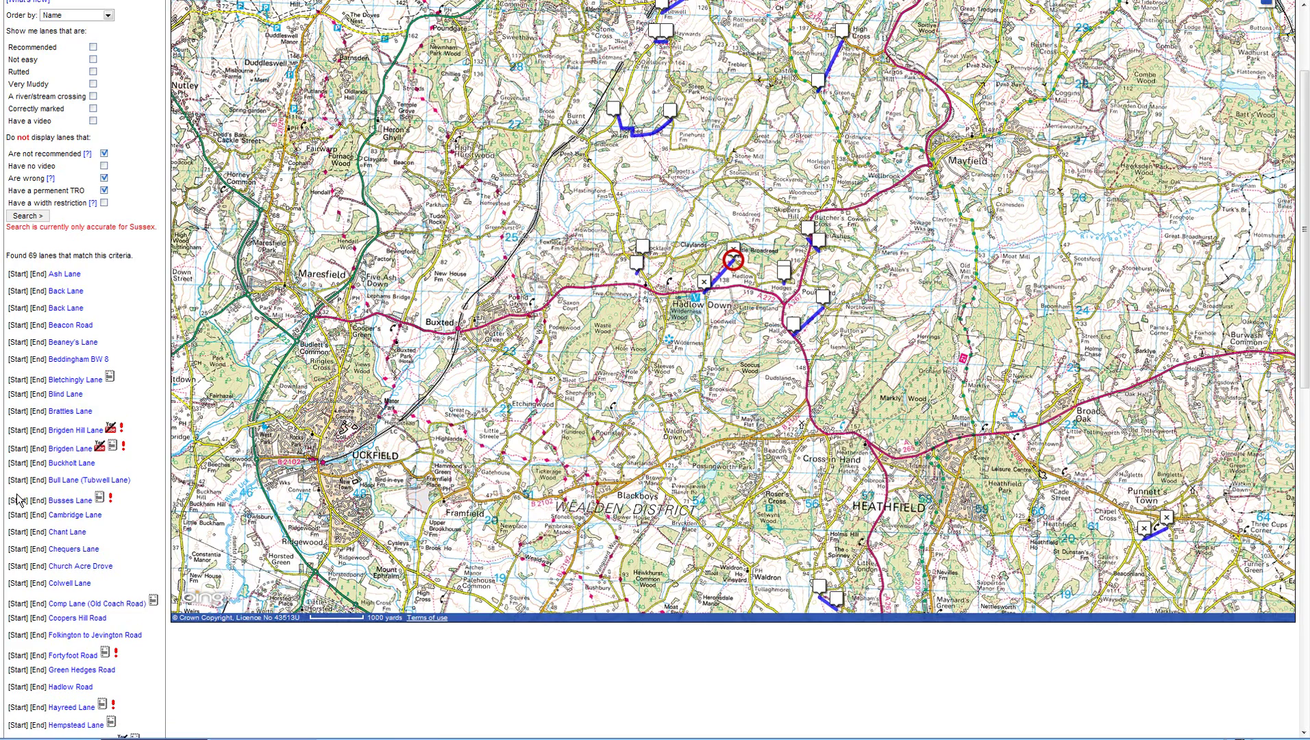
{"action": "left_click", "coordinate": [14, 501]}
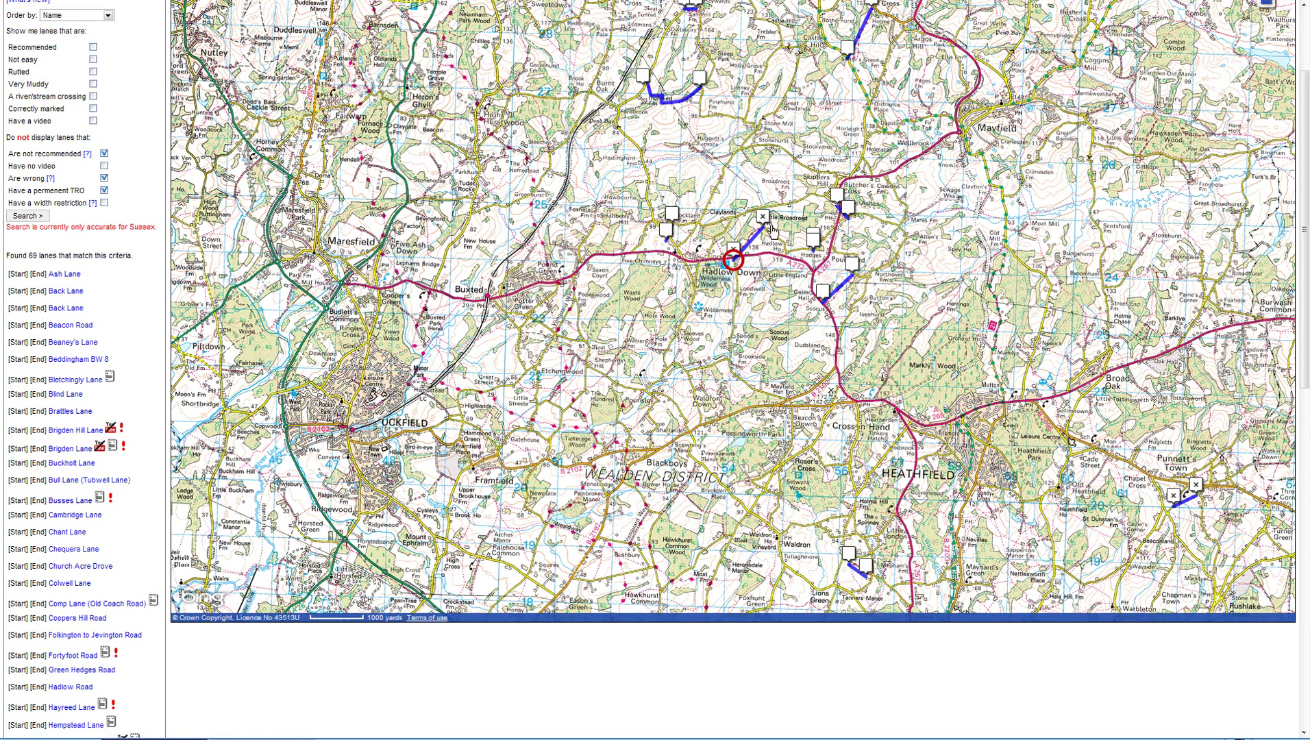
{"action": "left_click_drag", "start_coordinate": [796, 166], "coordinate": [204, 527]}
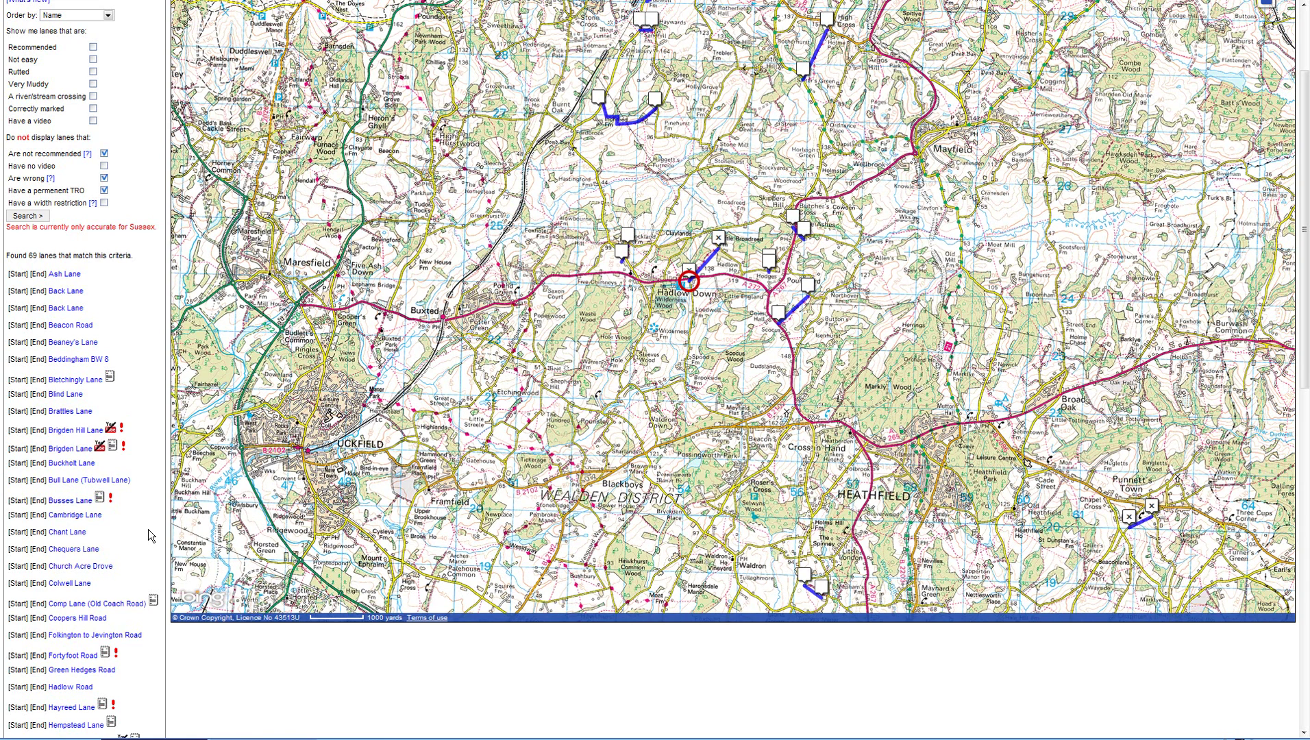
Step: Open the Beddingham BW 8 details page and centre its map on the byway's start and end points
{"action": "left_click", "coordinate": [59, 363]}
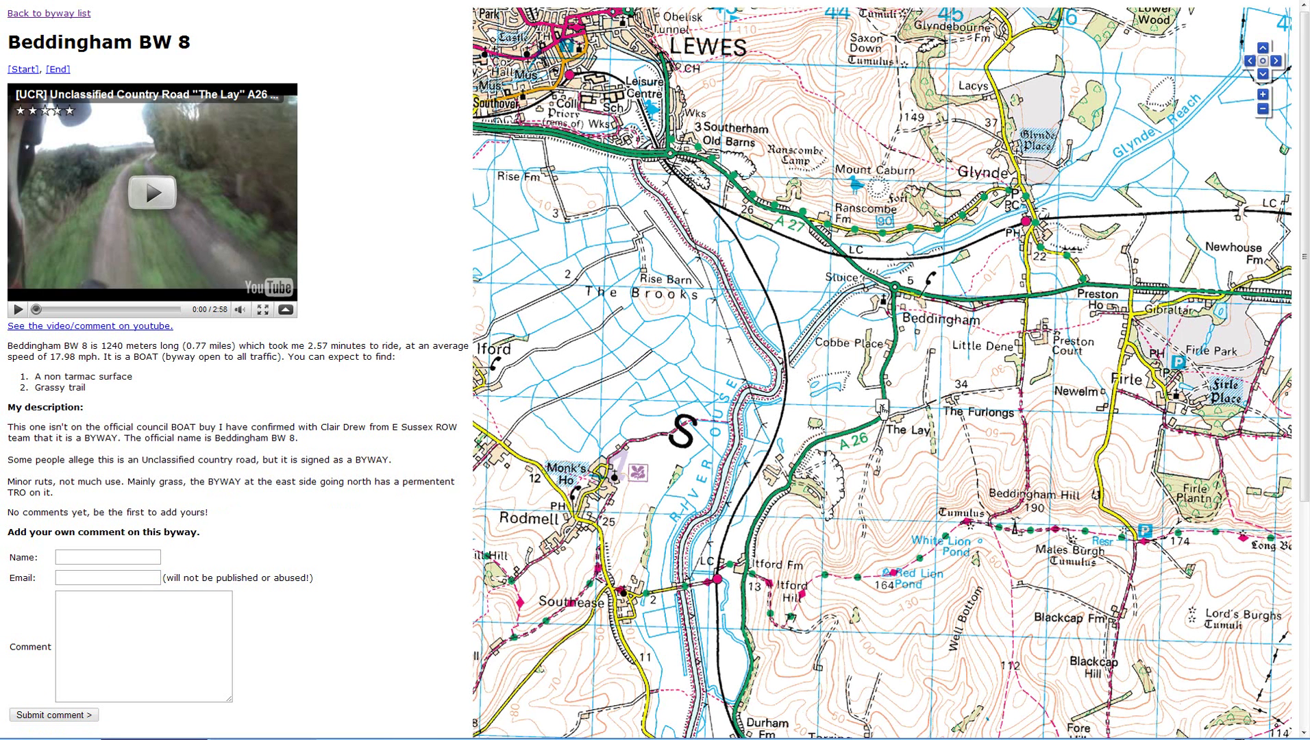
{"action": "left_click", "coordinate": [29, 71]}
{"action": "left_click", "coordinate": [28, 71]}
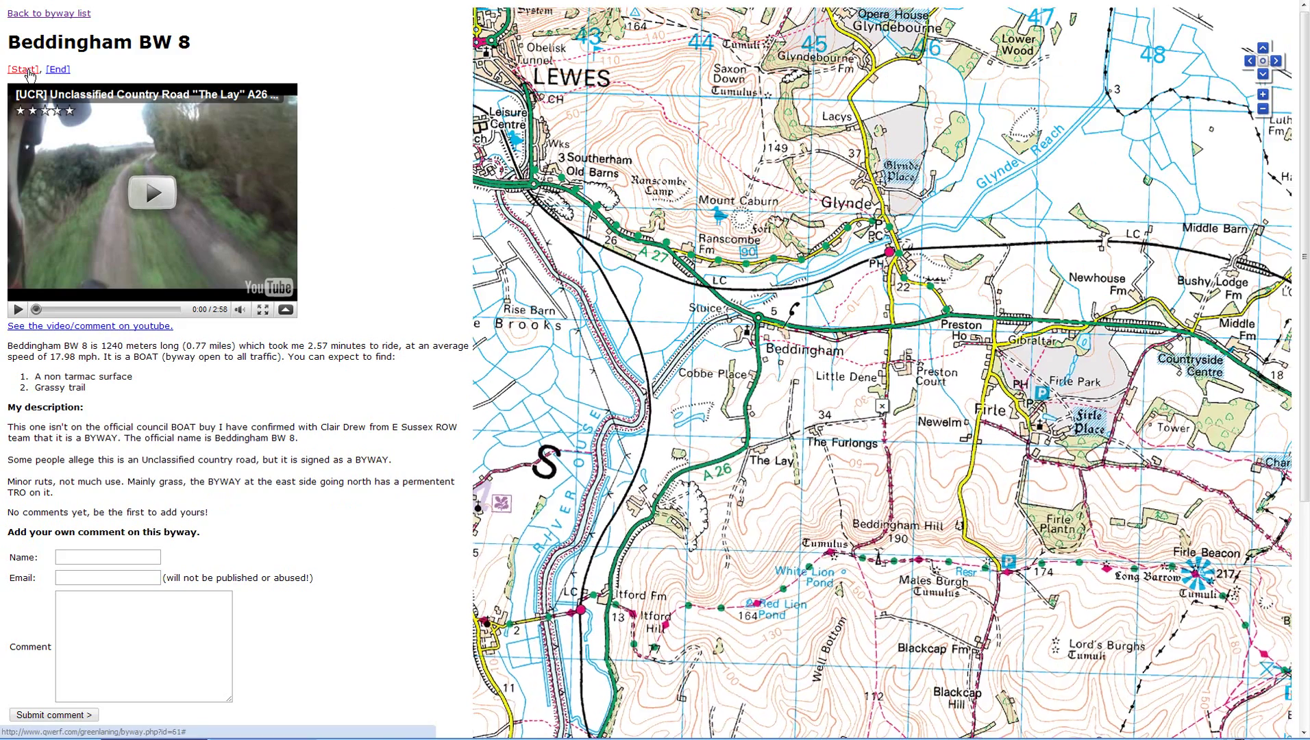
{"action": "left_click", "coordinate": [57, 70]}
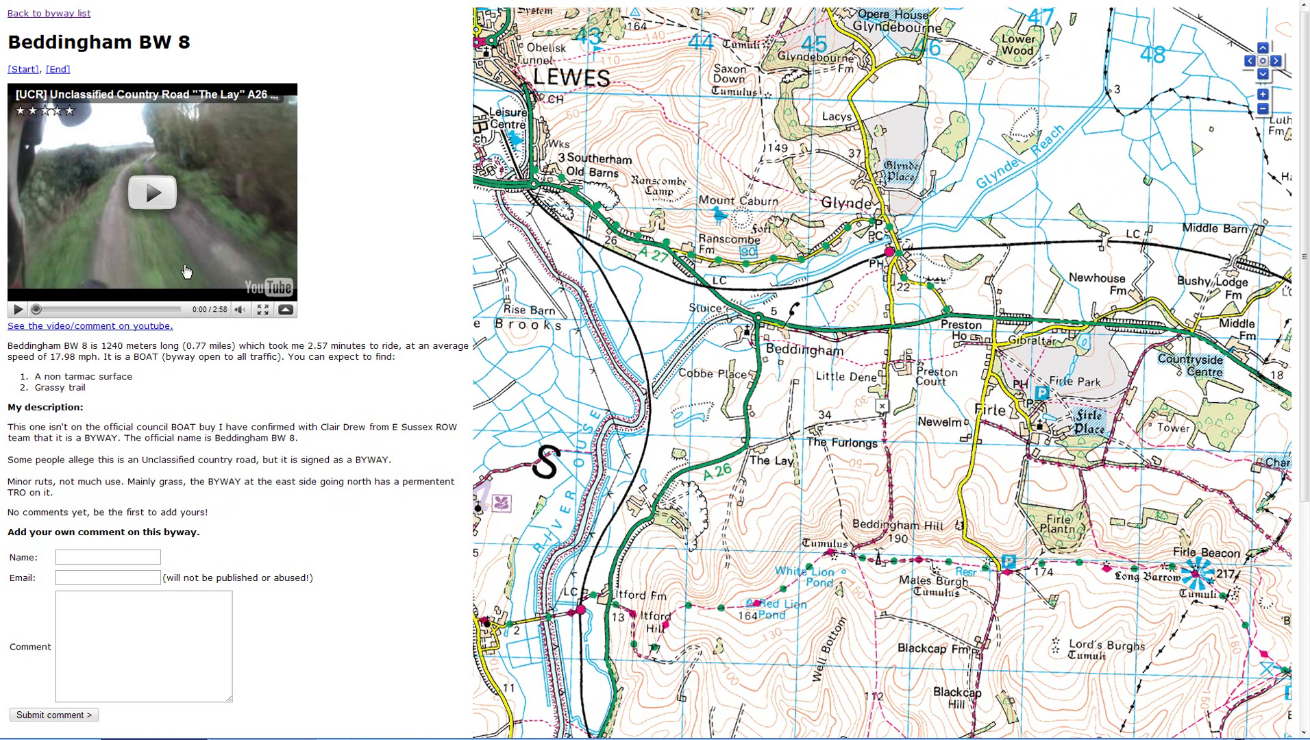
Step: Read the Beddingham BW 8 ride details and description, down to the comment form and Street View images
{"action": "left_click_drag", "start_coordinate": [6, 349], "coordinate": [80, 346]}
{"action": "left_click", "coordinate": [140, 344]}
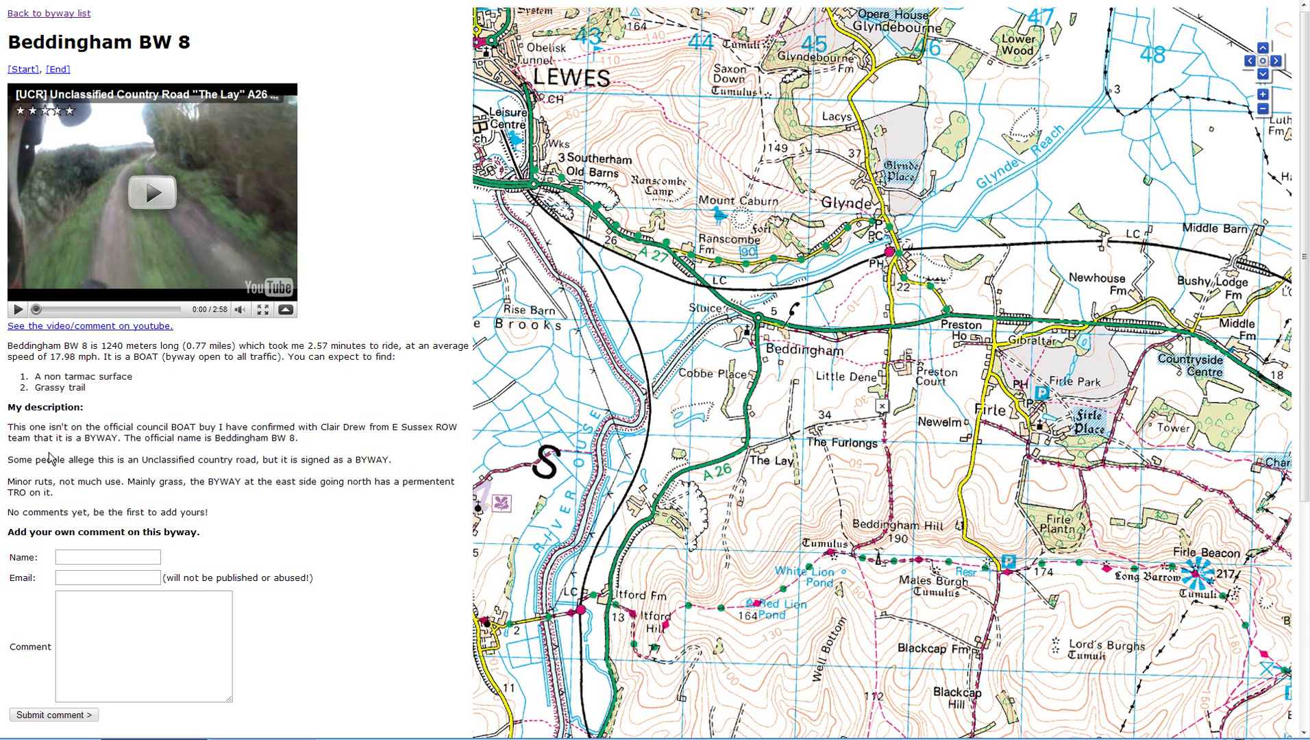
{"action": "scroll", "coordinate": [262, 463], "scroll_direction": "down", "scroll_amount": 2}
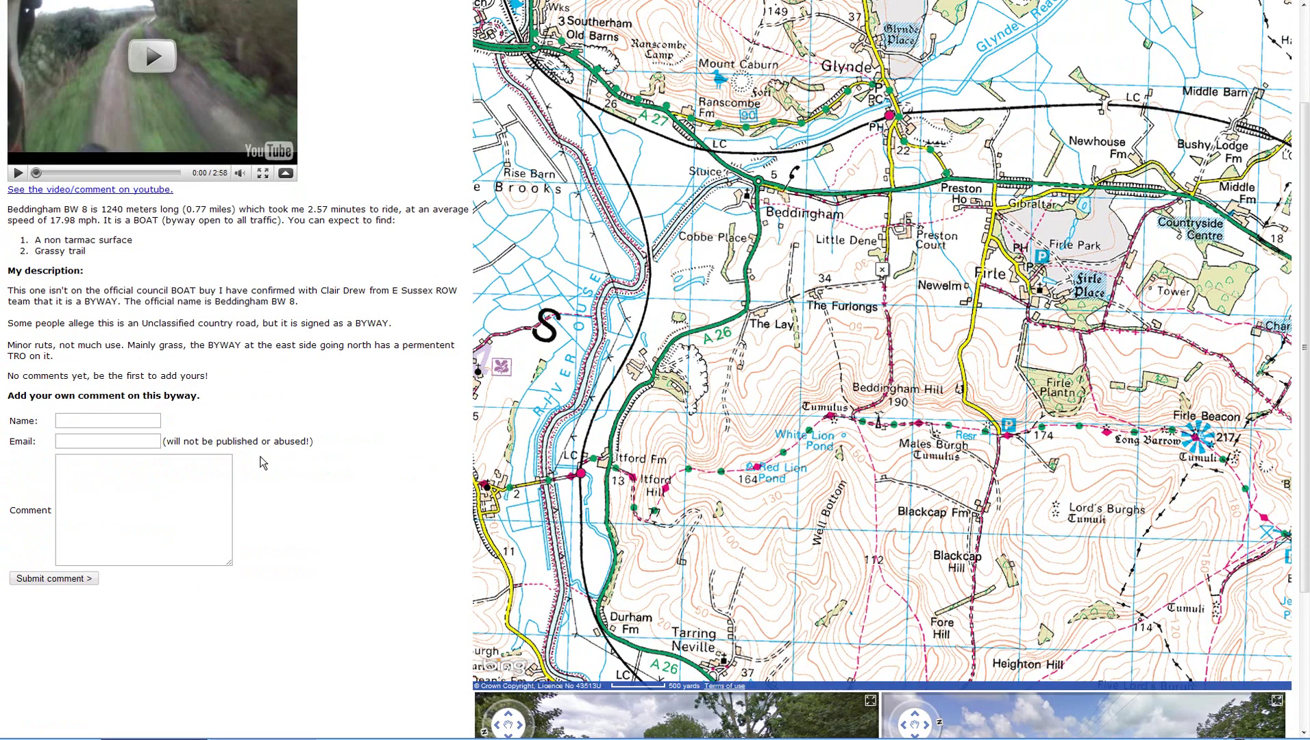
{"action": "scroll", "coordinate": [262, 463], "scroll_direction": "down", "scroll_amount": 3}
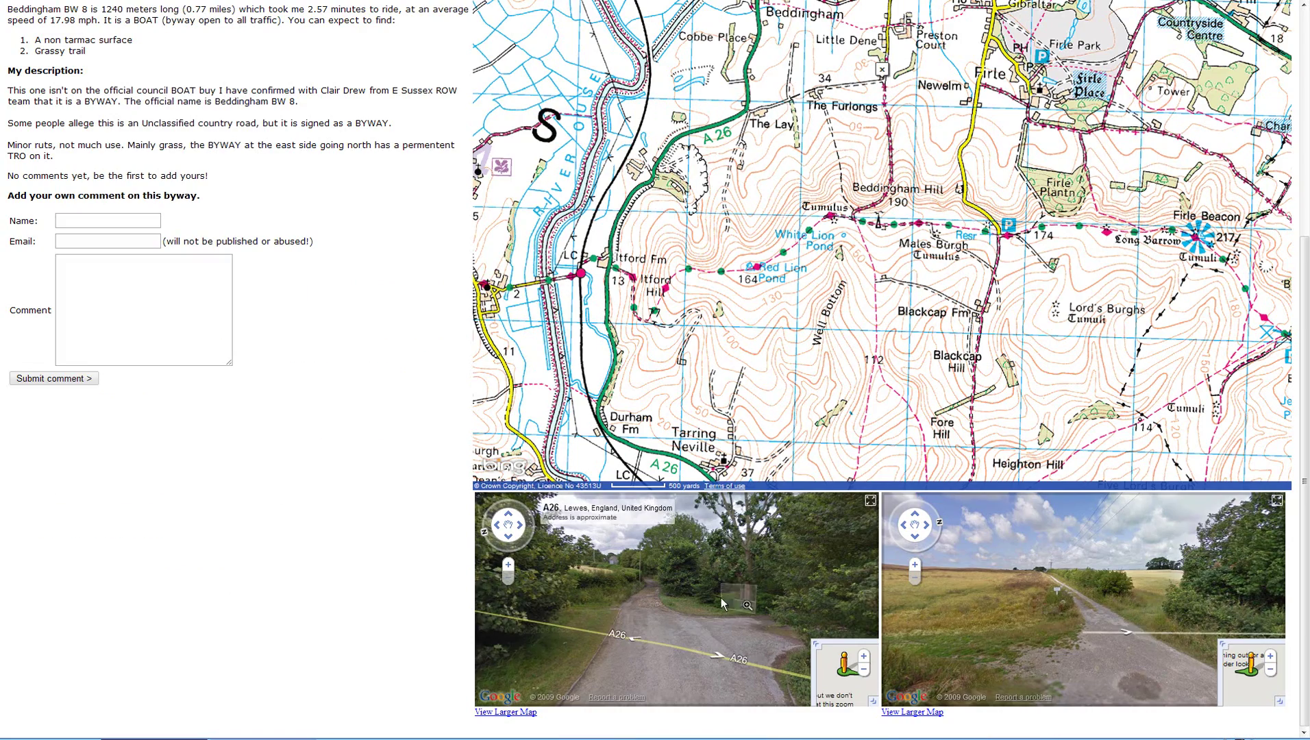
Step: Look around the A26 Street View at the byway's entrance and move along the road to view the turning
{"action": "left_click", "coordinate": [602, 594]}
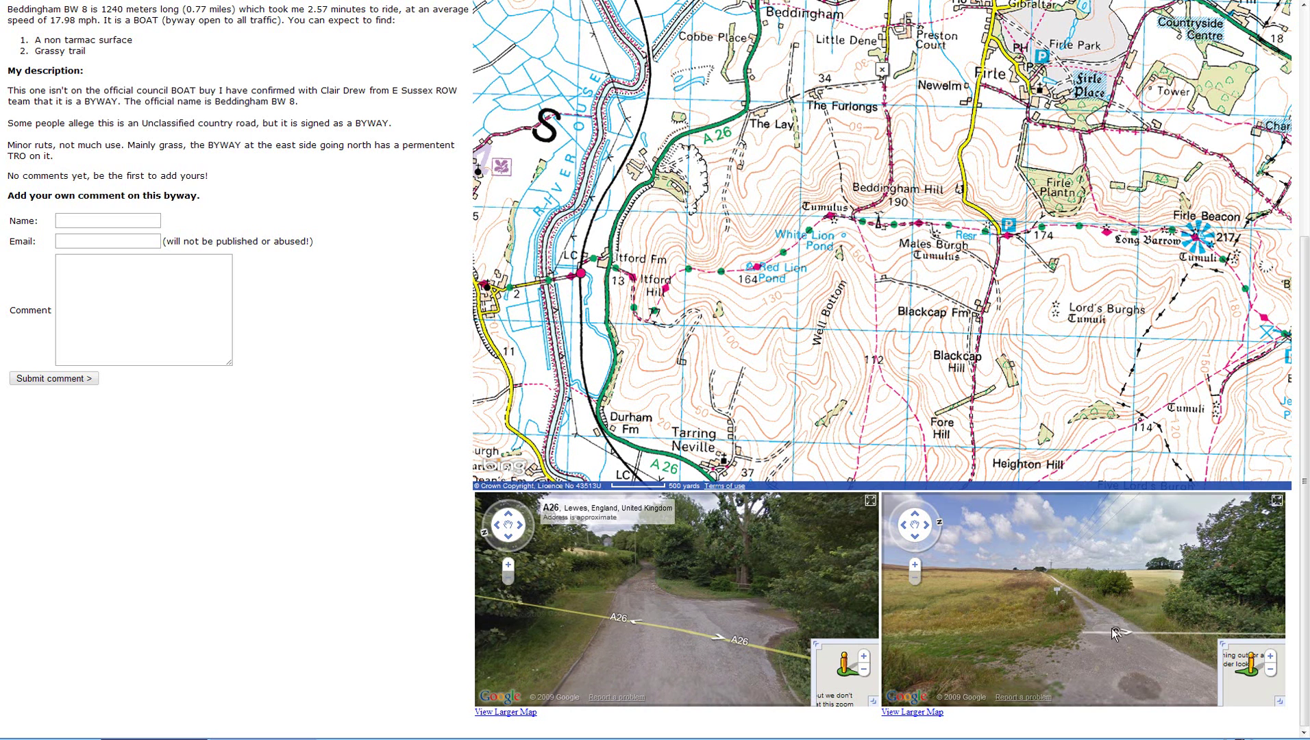
{"action": "left_click_drag", "start_coordinate": [728, 616], "coordinate": [573, 587]}
{"action": "left_click_drag", "start_coordinate": [781, 579], "coordinate": [674, 625]}
{"action": "left_click", "coordinate": [673, 623]}
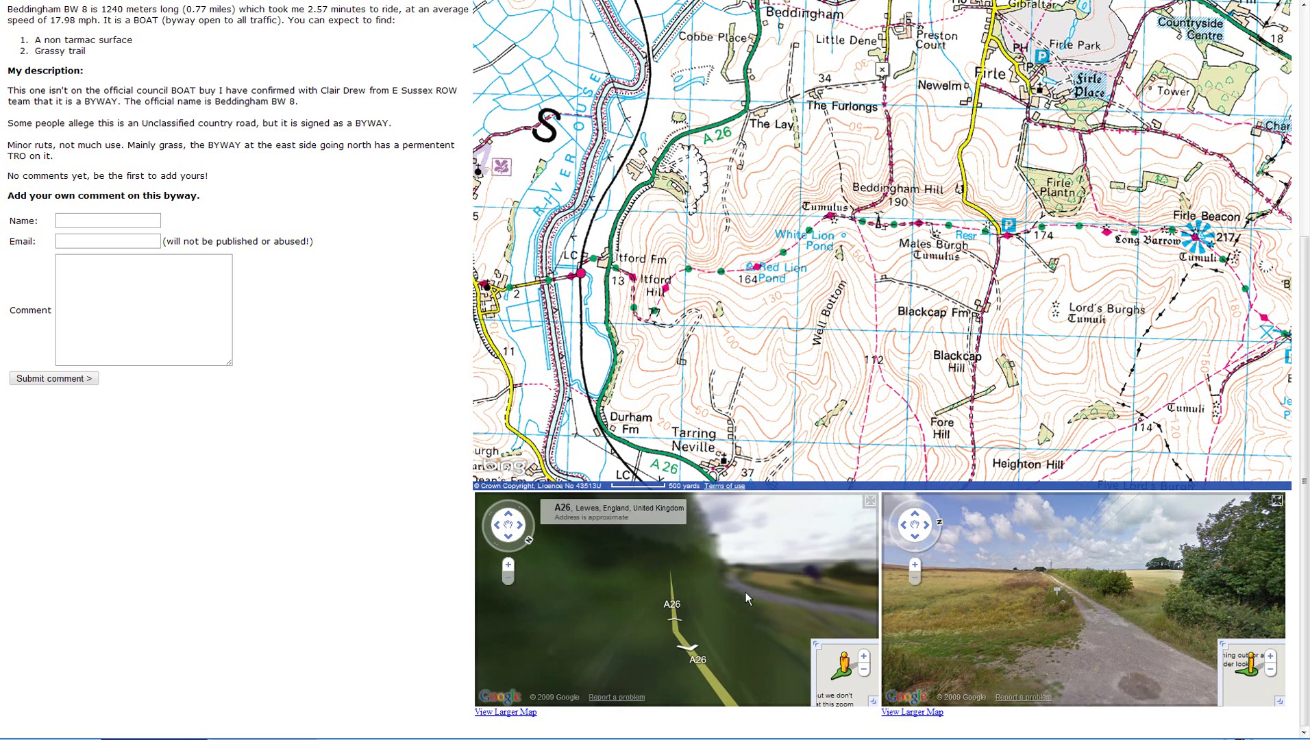
{"action": "left_click", "coordinate": [673, 626]}
{"action": "left_click_drag", "start_coordinate": [778, 574], "coordinate": [593, 559]}
{"action": "left_click", "coordinate": [809, 563]}
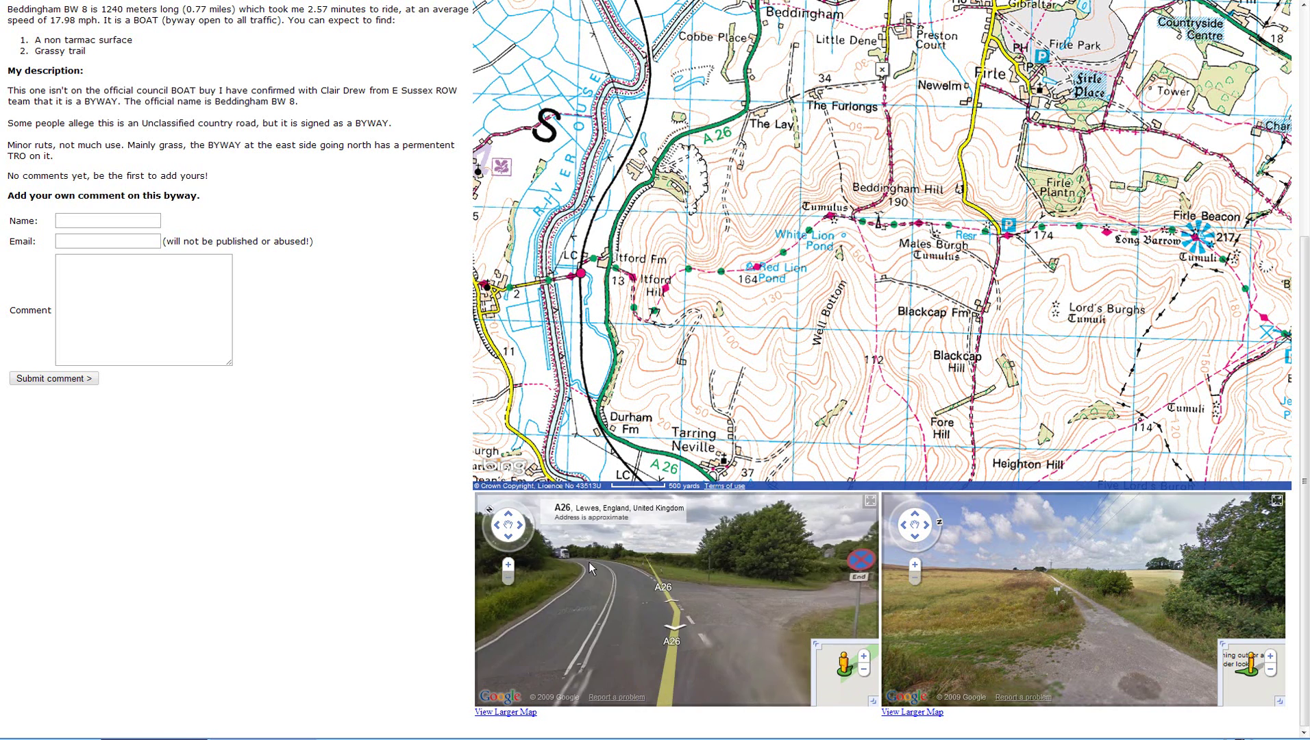
Step: Expand the second Street View's overview map, zoom it out in Map mode to the Lewes area, and collapse it again
{"action": "left_click", "coordinate": [1132, 655]}
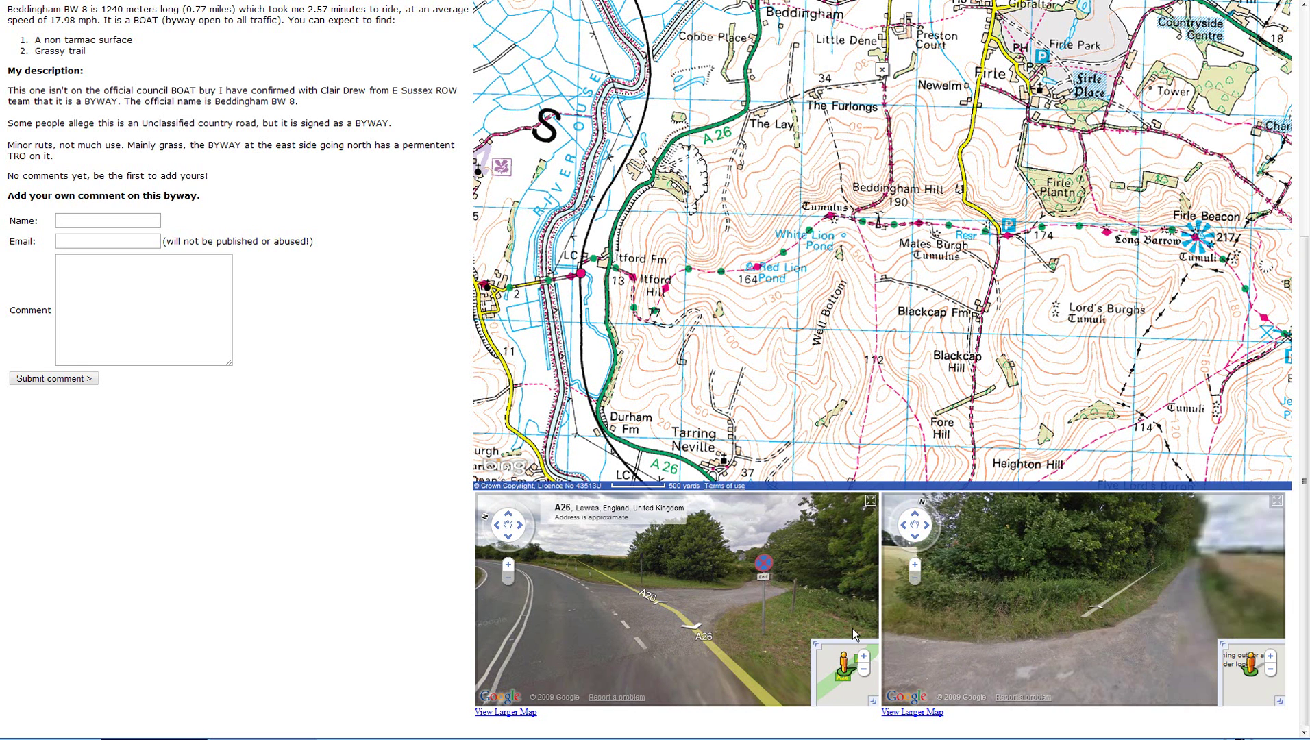
{"action": "left_click", "coordinate": [1223, 645]}
{"action": "left_click", "coordinate": [899, 643]}
{"action": "left_click", "coordinate": [900, 644]}
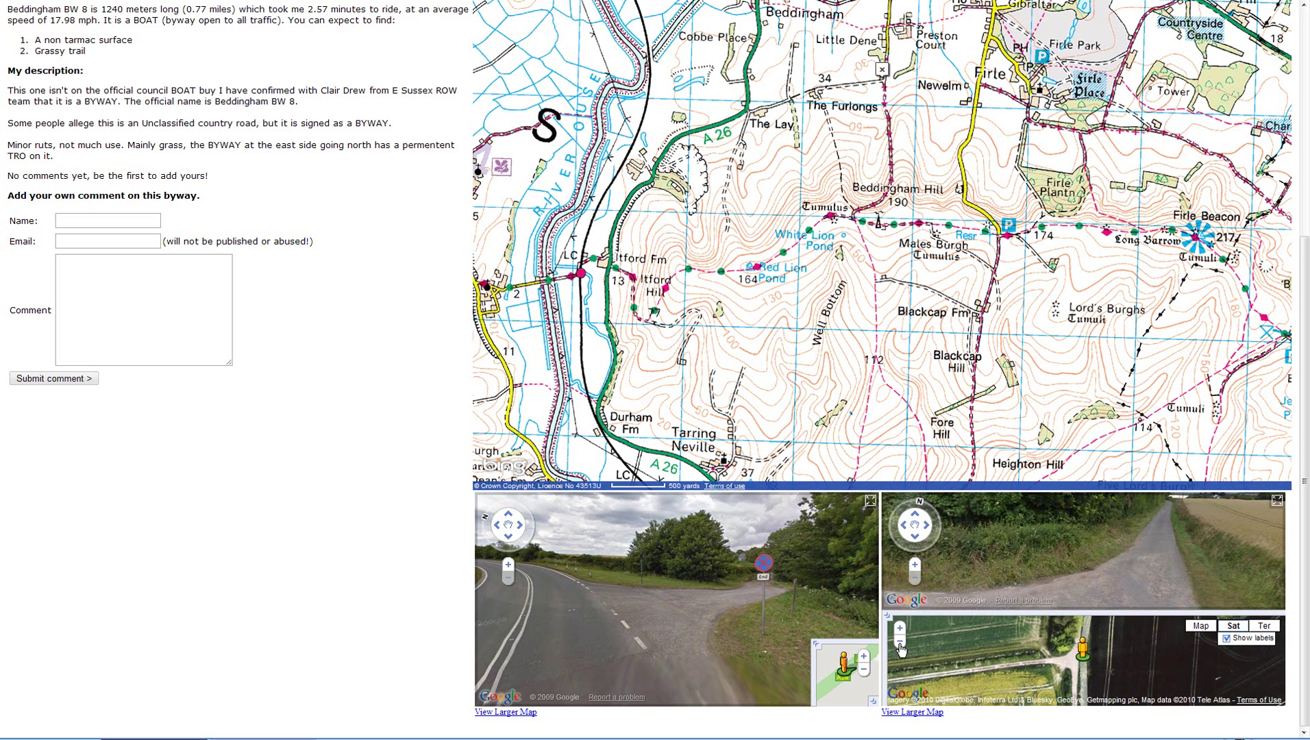
{"action": "left_click", "coordinate": [1207, 628]}
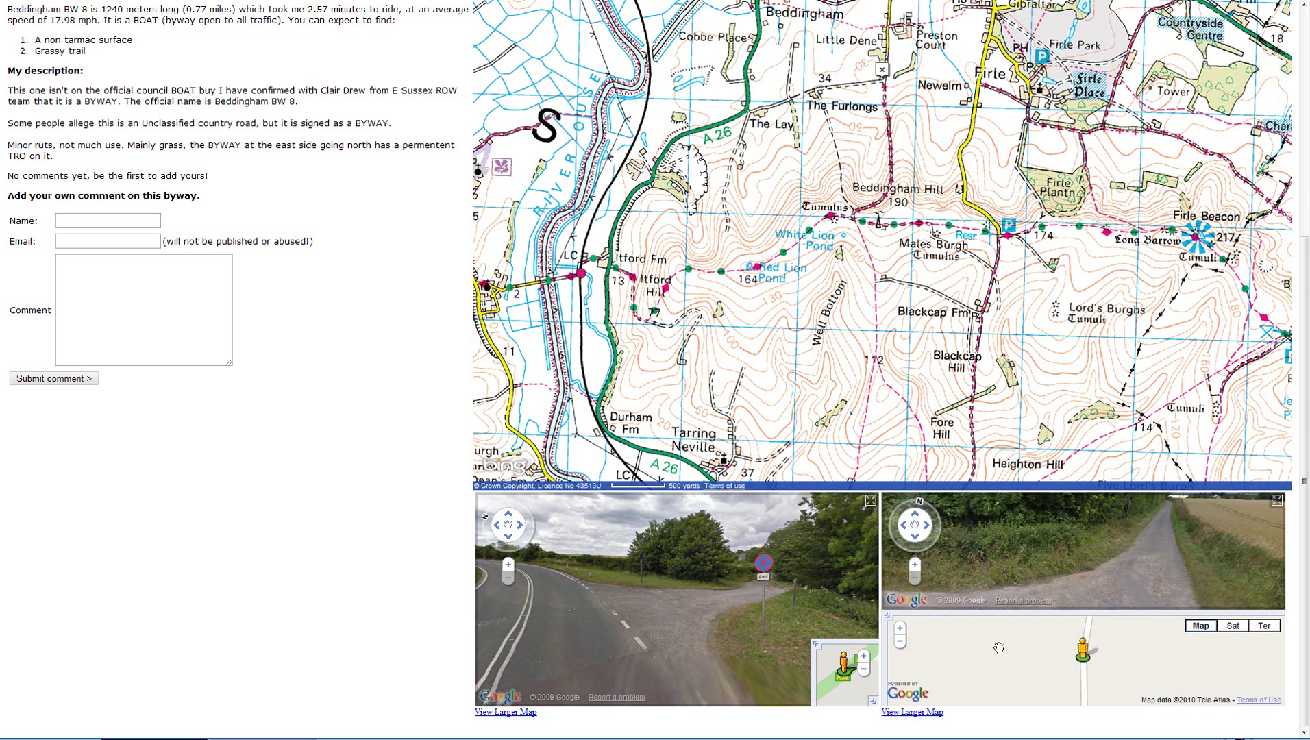
{"action": "left_click", "coordinate": [899, 642]}
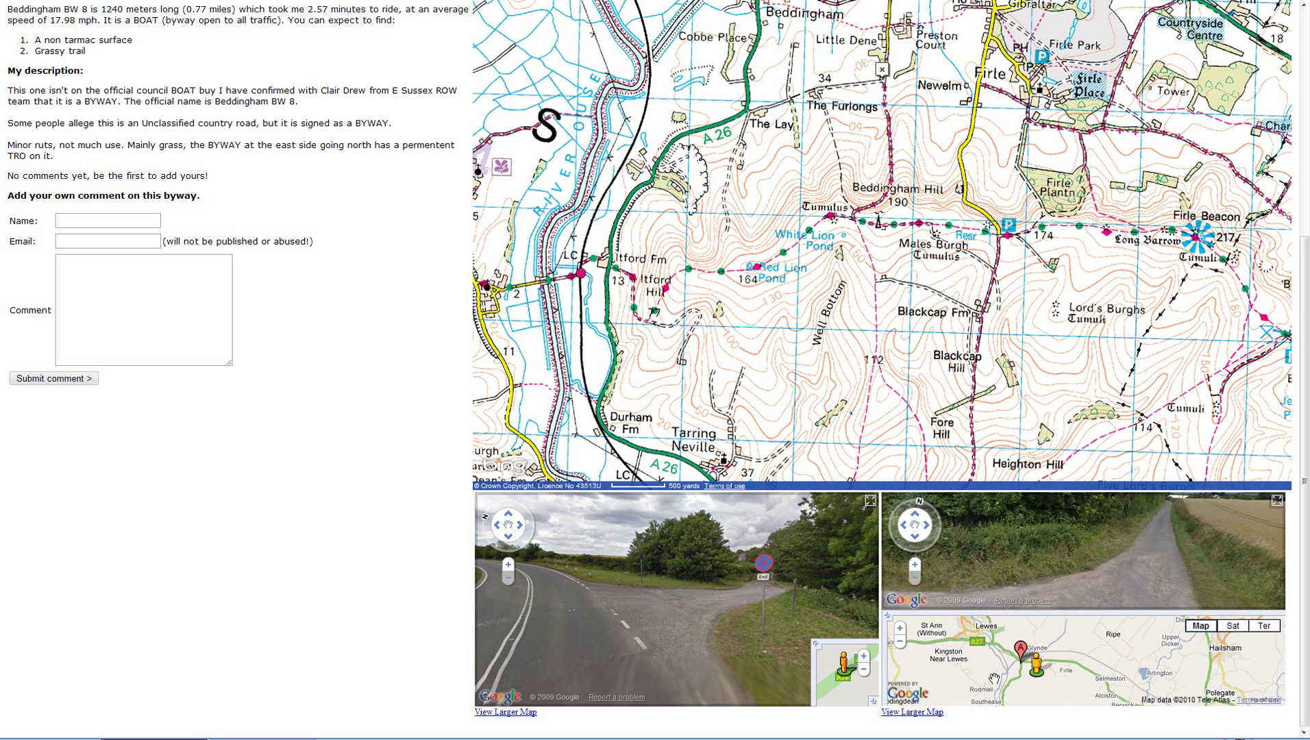
{"action": "left_click", "coordinate": [886, 615]}
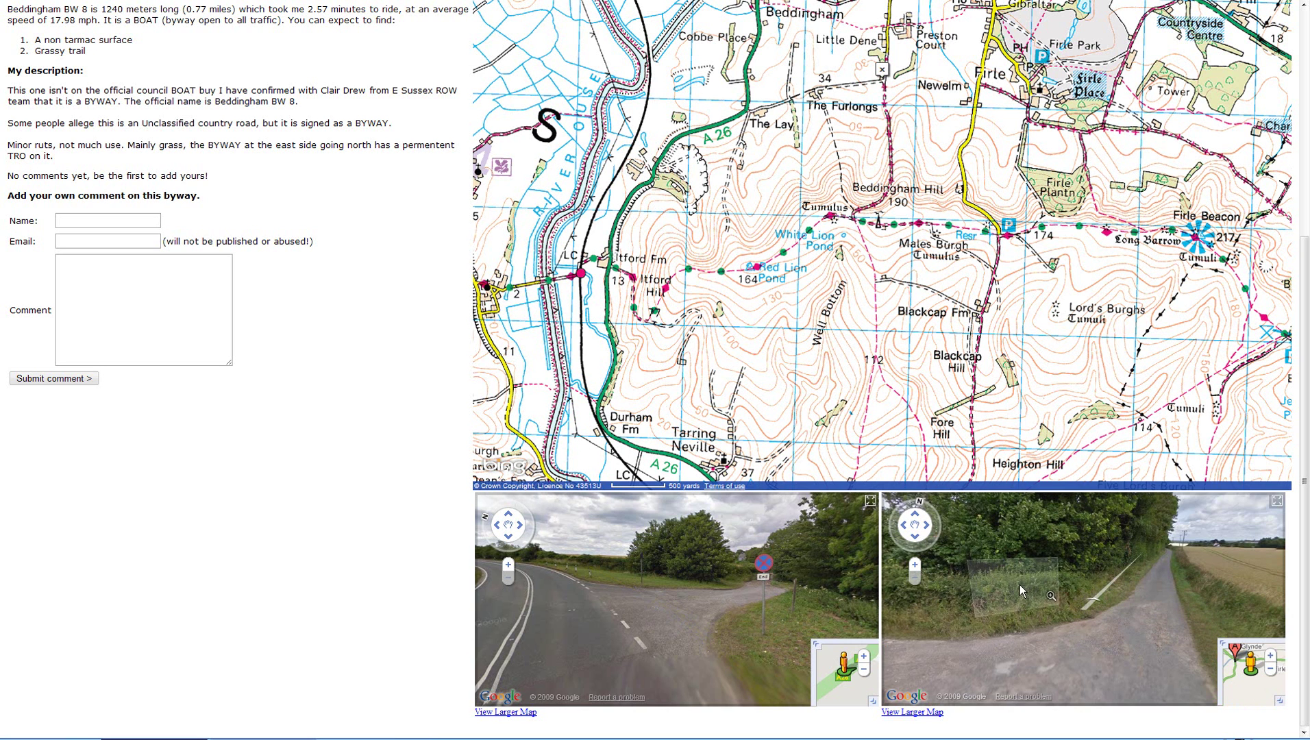
Step: Look around the second Street View, zooming in on the track and turning back to the byway with its signpost
{"action": "left_click", "coordinate": [1167, 600]}
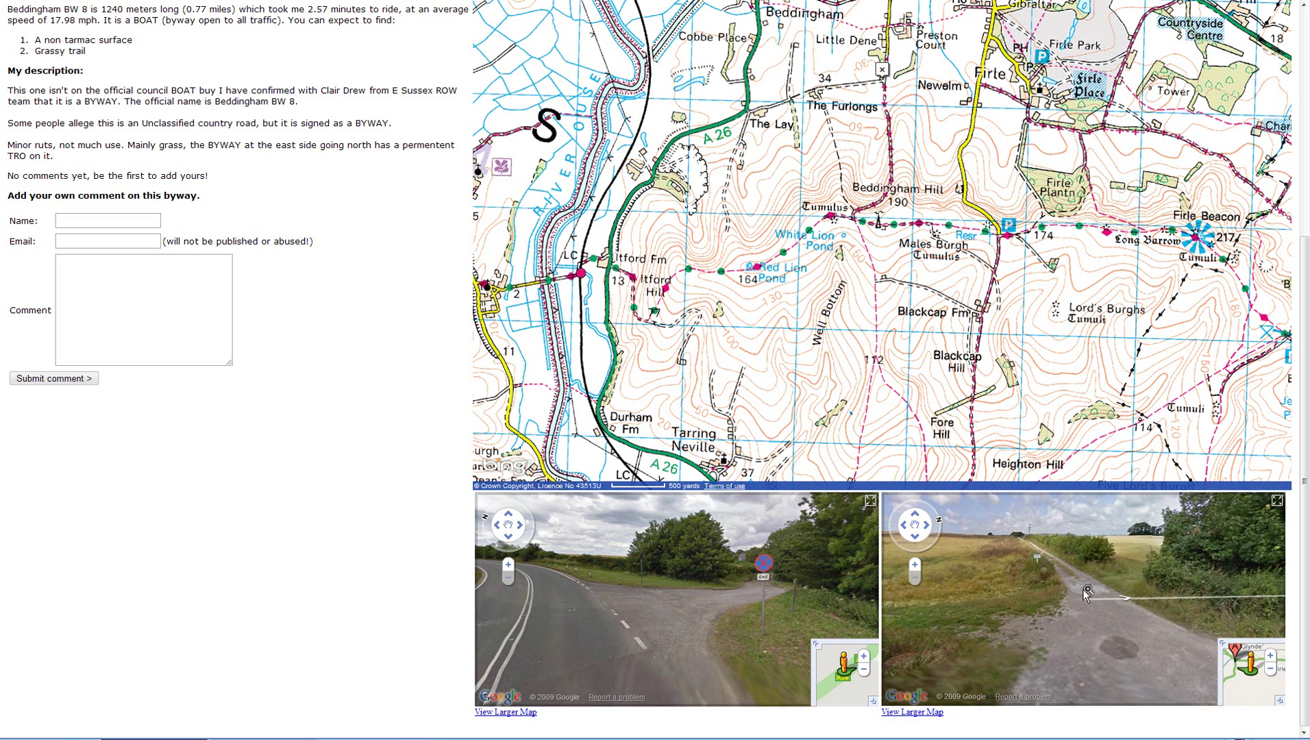
{"action": "left_click", "coordinate": [1123, 586]}
{"action": "left_click", "coordinate": [1121, 585]}
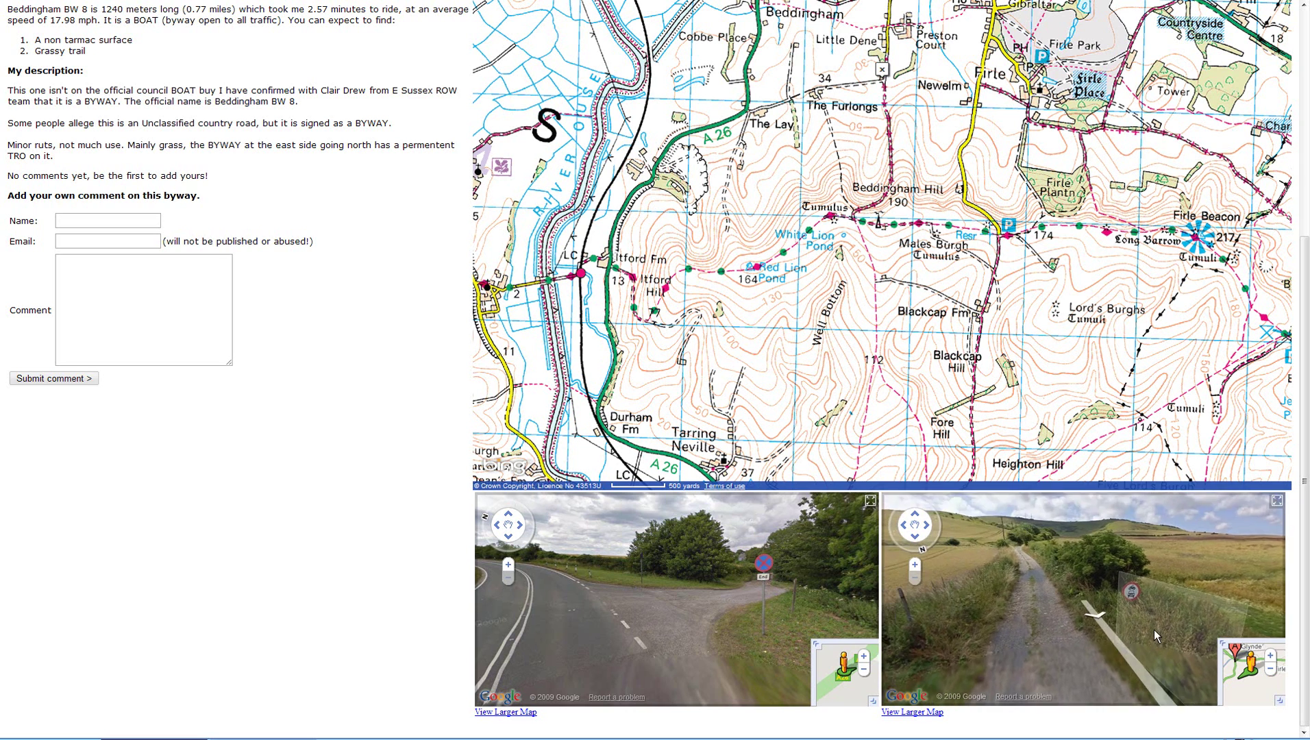
{"action": "double_click", "coordinate": [1000, 624]}
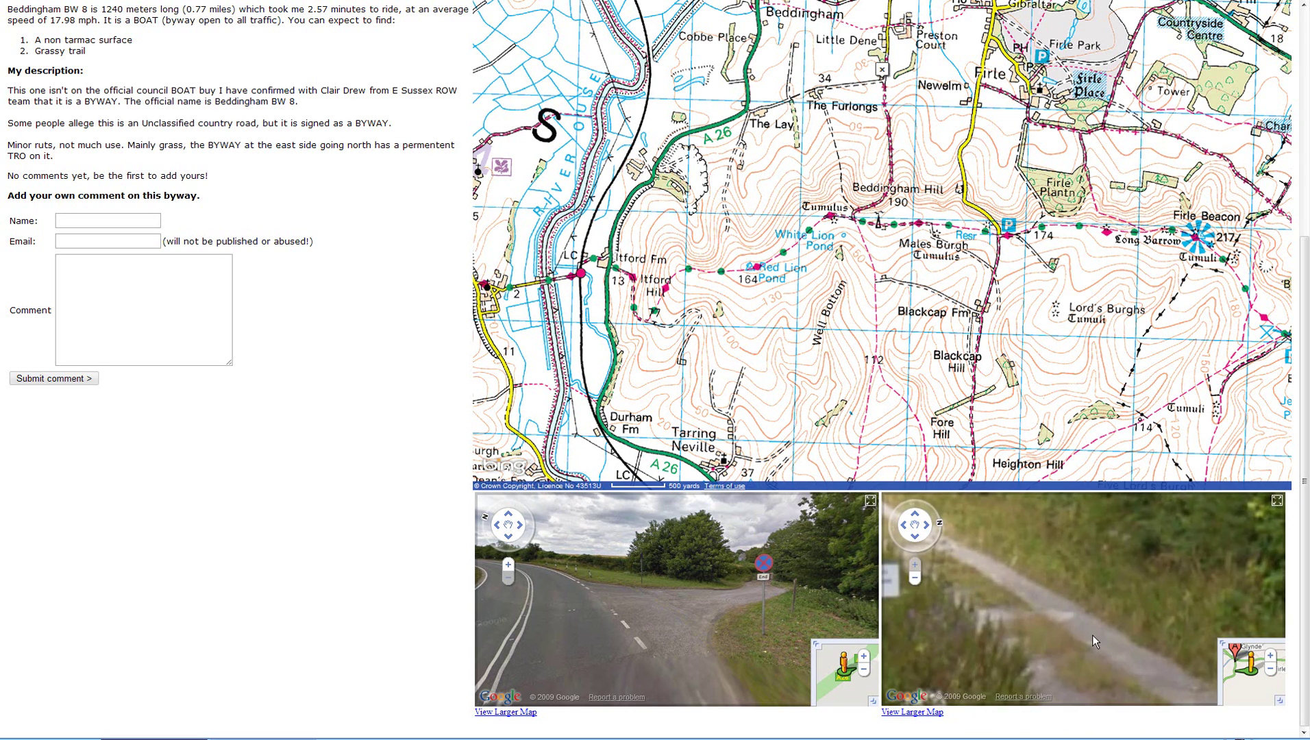
{"action": "left_click_drag", "start_coordinate": [1095, 638], "coordinate": [959, 623]}
{"action": "left_click_drag", "start_coordinate": [1163, 637], "coordinate": [1017, 620]}
{"action": "left_click", "coordinate": [1018, 620]}
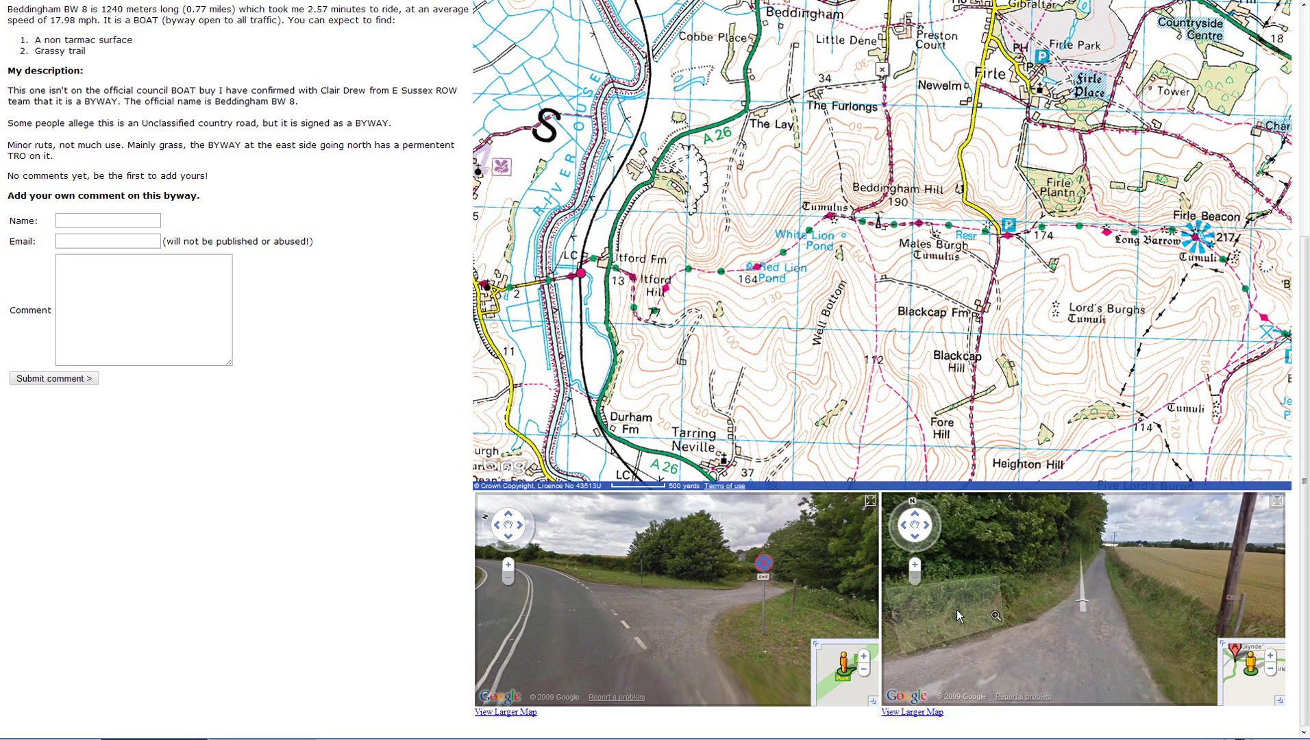
{"action": "left_click", "coordinate": [988, 638]}
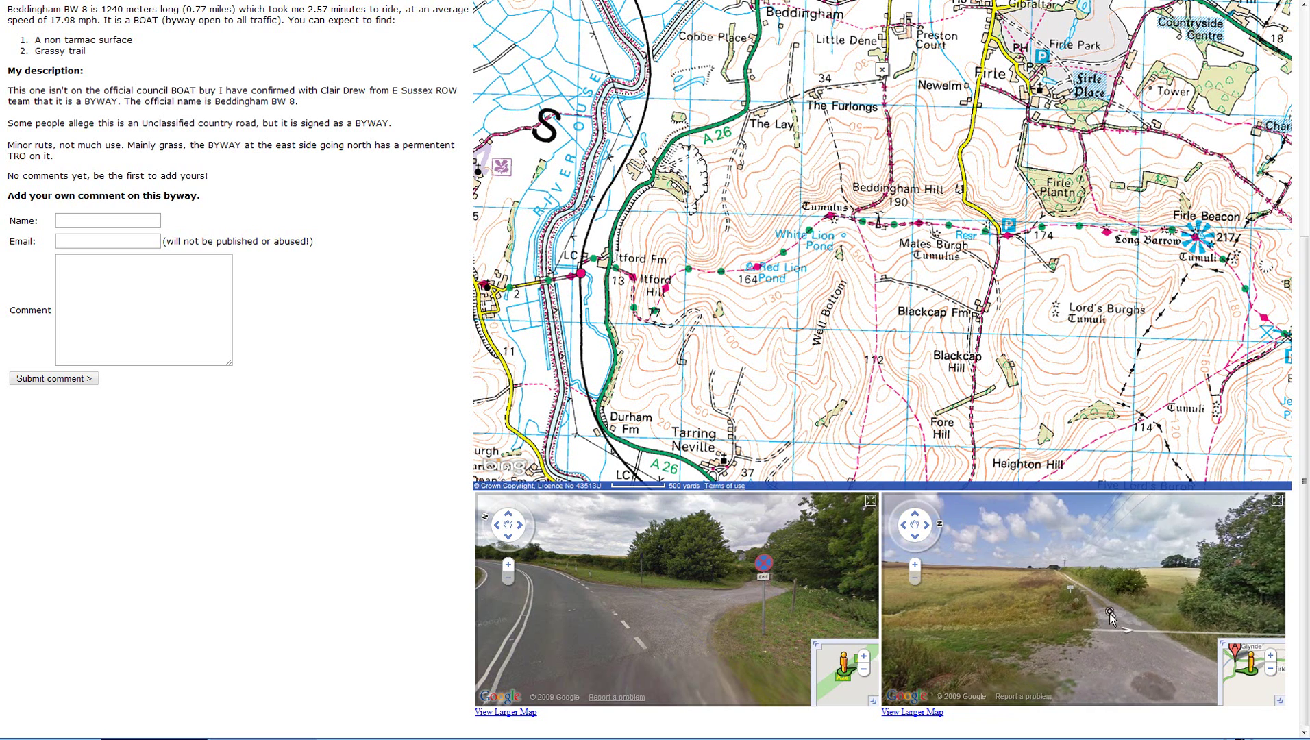
{"action": "left_click", "coordinate": [1103, 597]}
{"action": "left_click", "coordinate": [1065, 613]}
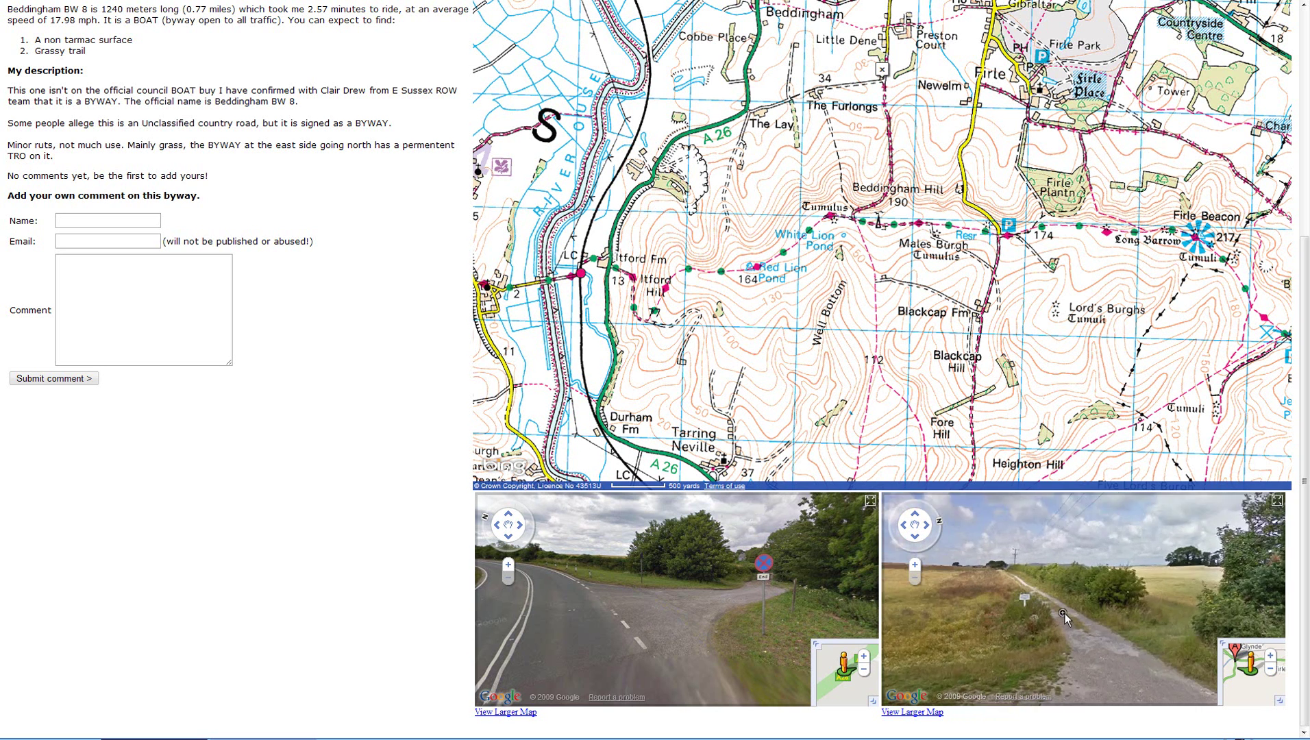